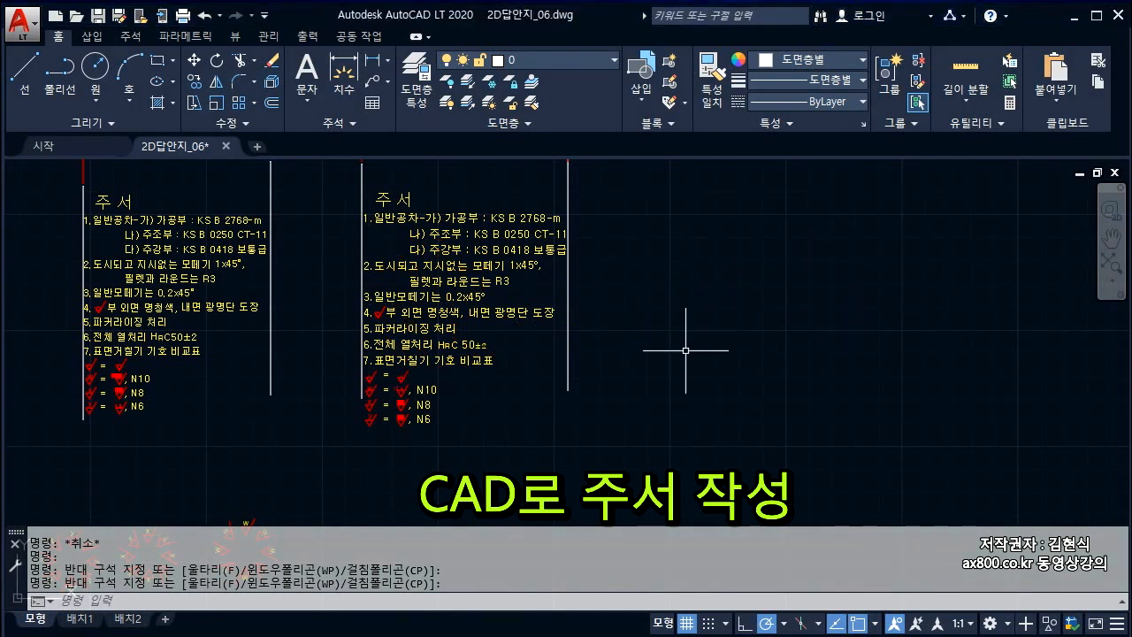
Create a multiline text box in the empty area beside the existing notes and enter the heading "주 서"
key(Escape)
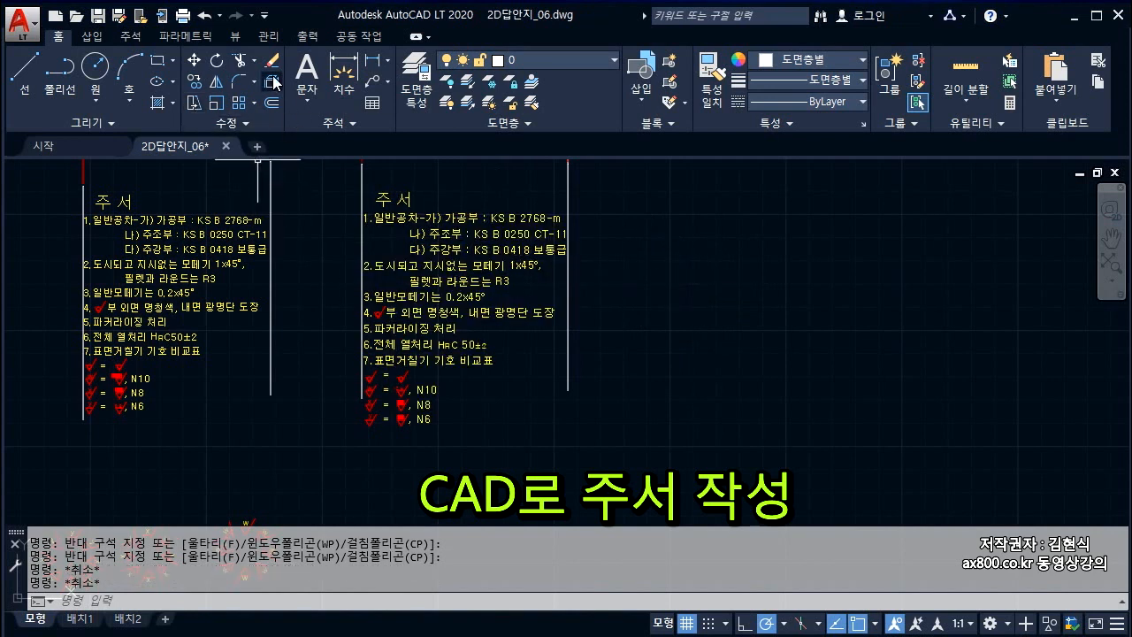
click(303, 77)
click(310, 99)
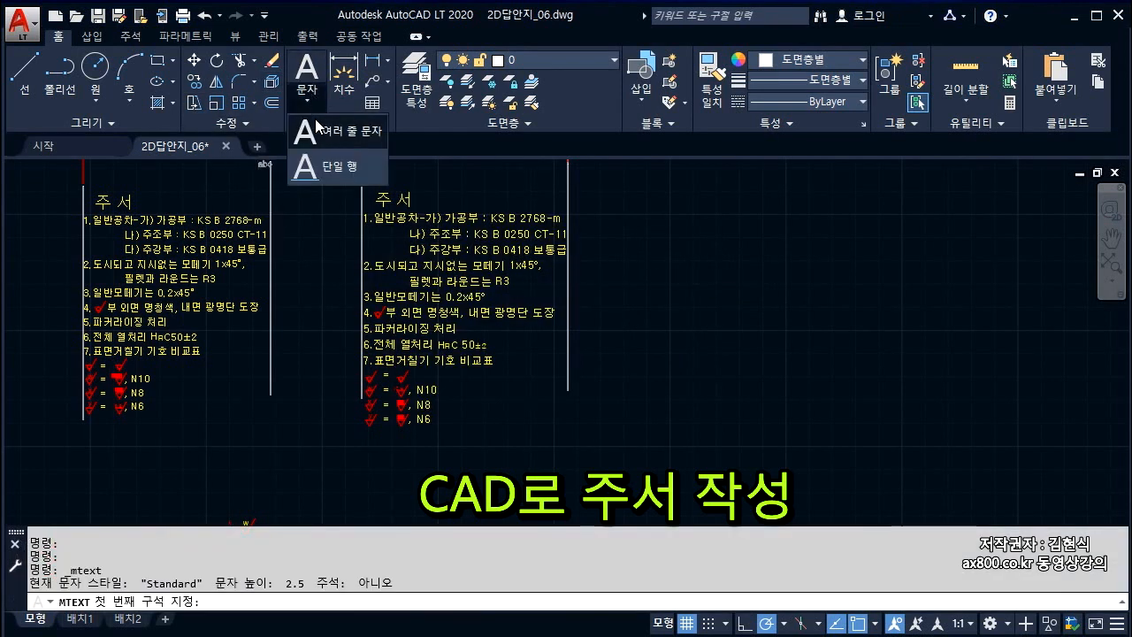
click(328, 129)
click(622, 247)
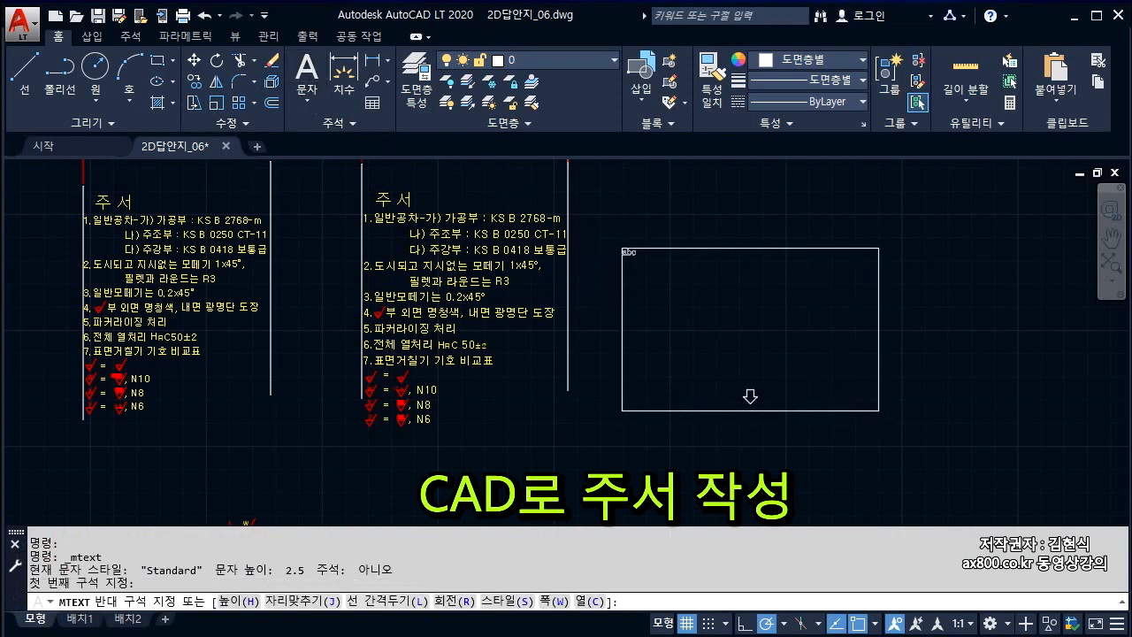
click(882, 408)
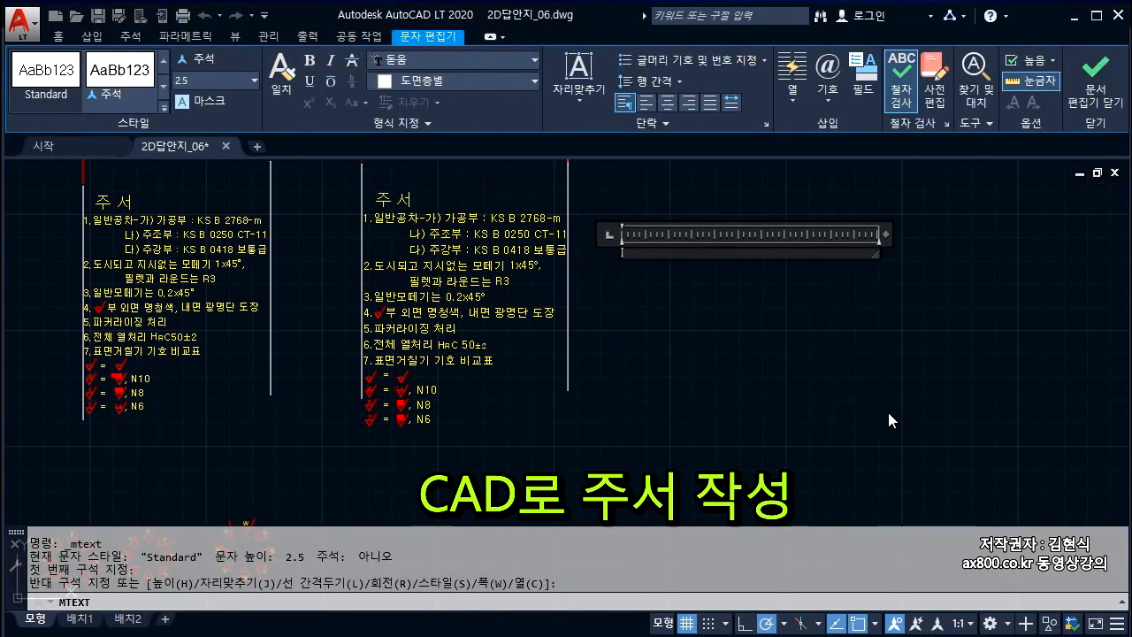
text(주 서)
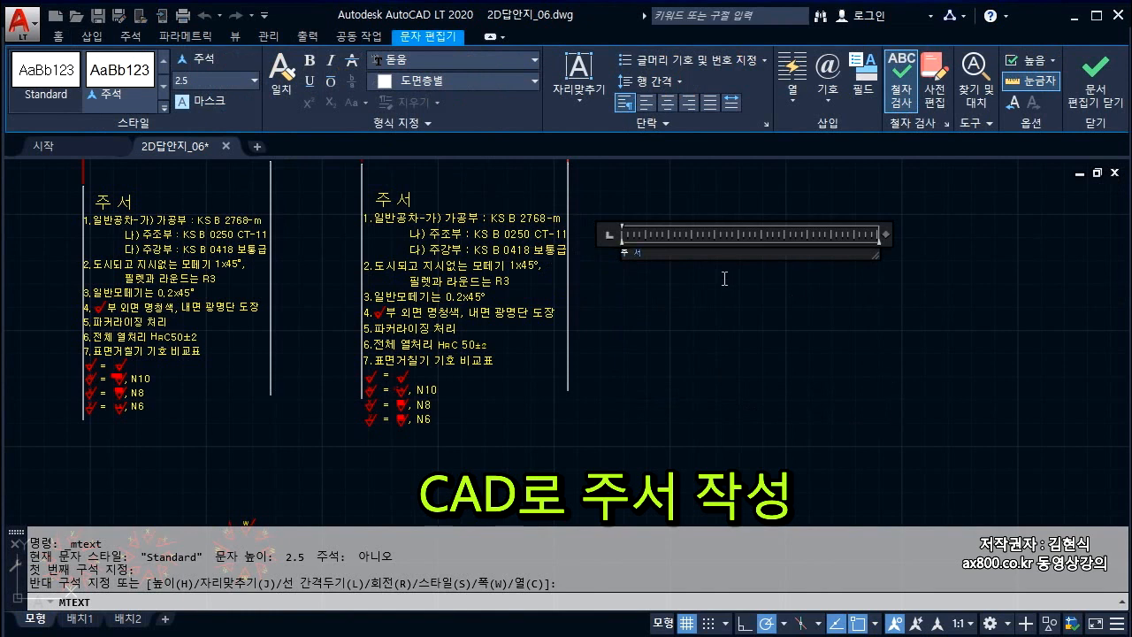
Add the first numbered note line "1. 일반공차 -" below the heading
drag(650, 256, 620, 253)
key(End)
key(Return)
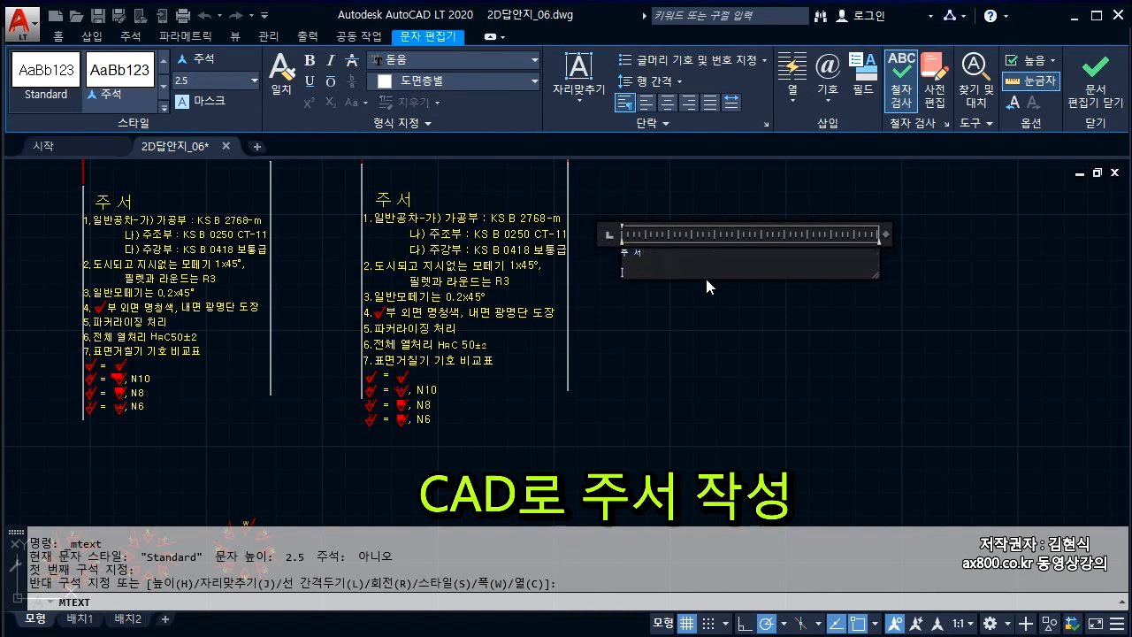
text(1.)
text( 일반고)
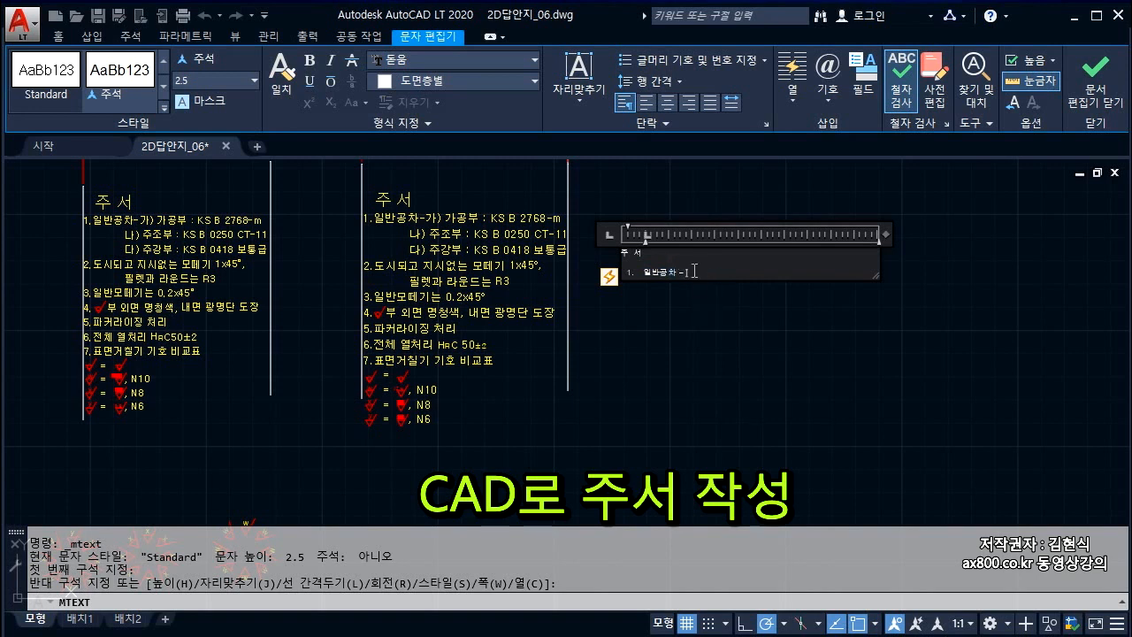
Set the text height of the heading and the first note line to 3.15
drag(692, 272, 590, 237)
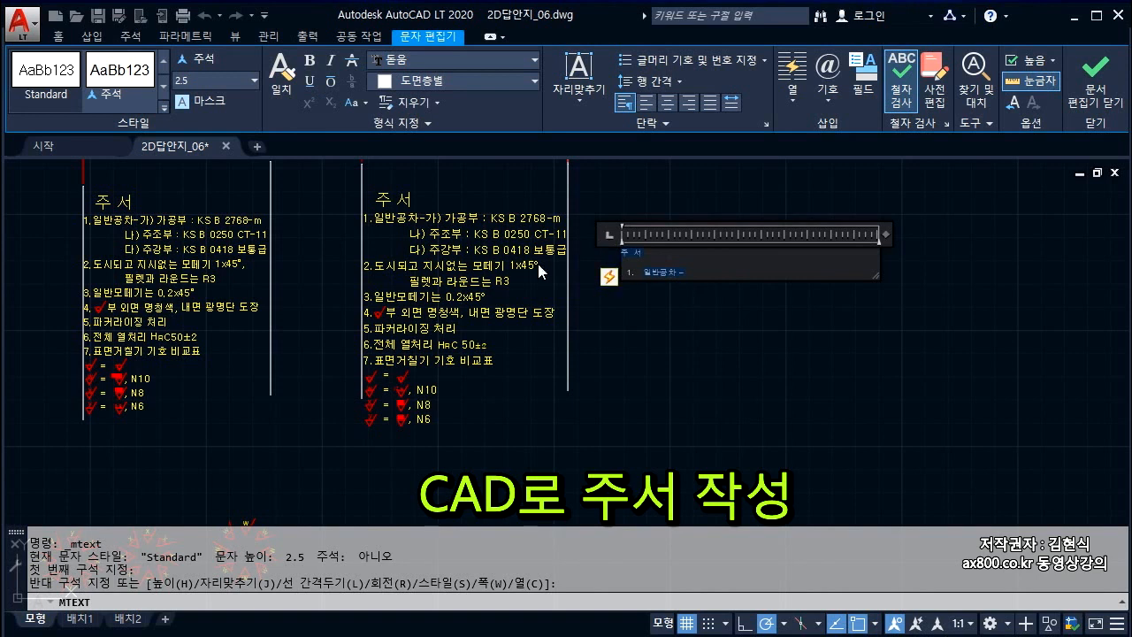
click(255, 81)
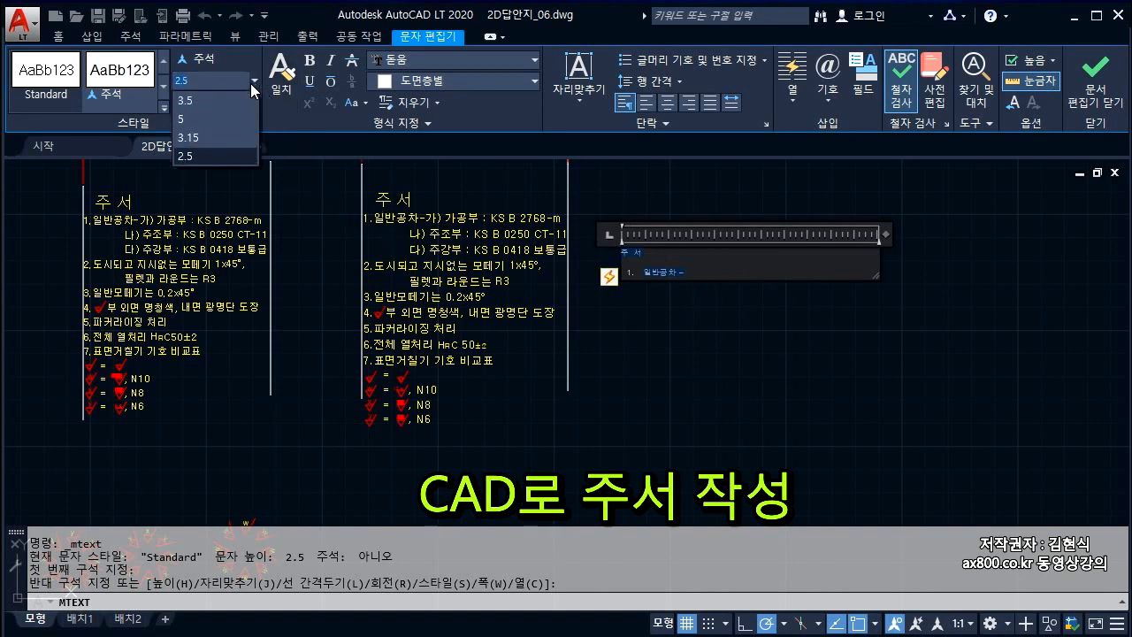
click(231, 138)
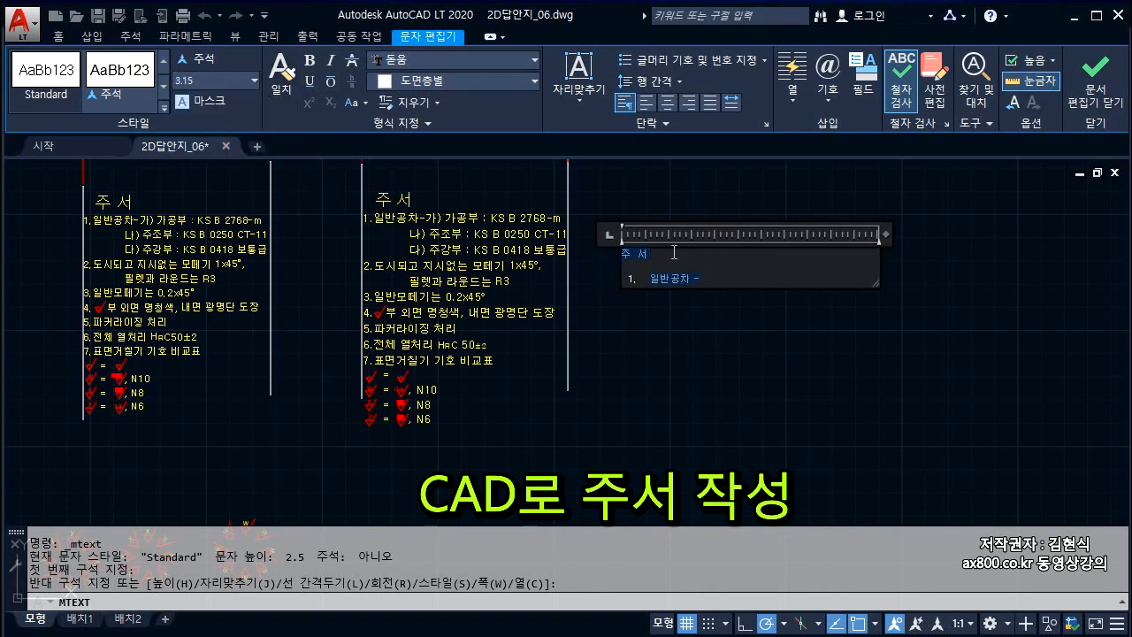
Set the text height of the heading "주 서" alone to 5
click(632, 258)
drag(647, 256, 582, 257)
click(255, 81)
click(227, 119)
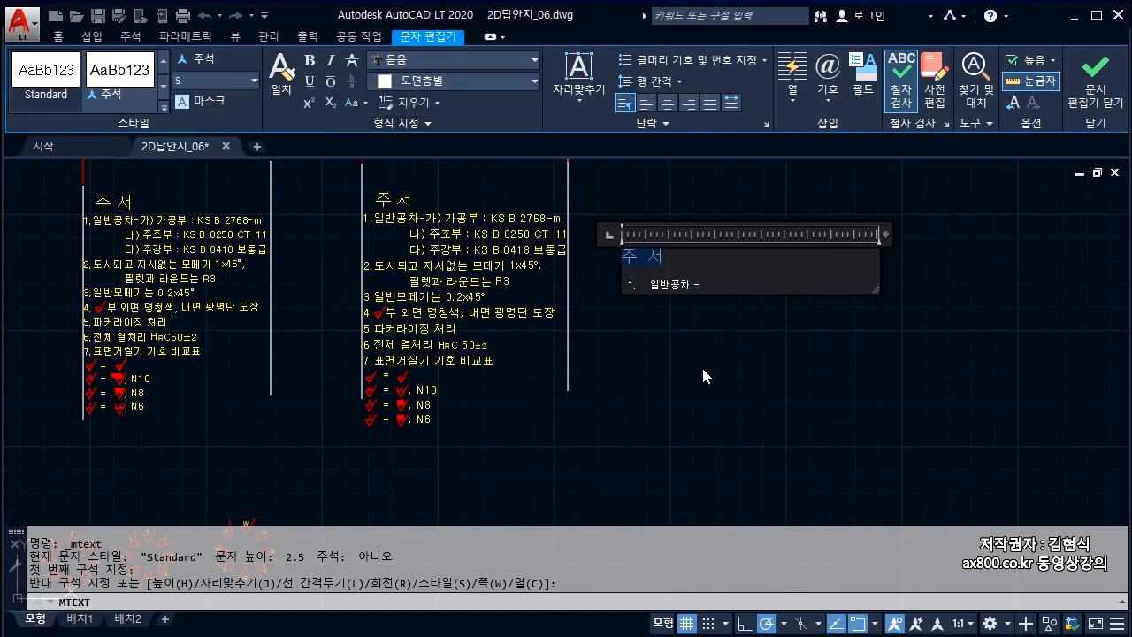
click(703, 286)
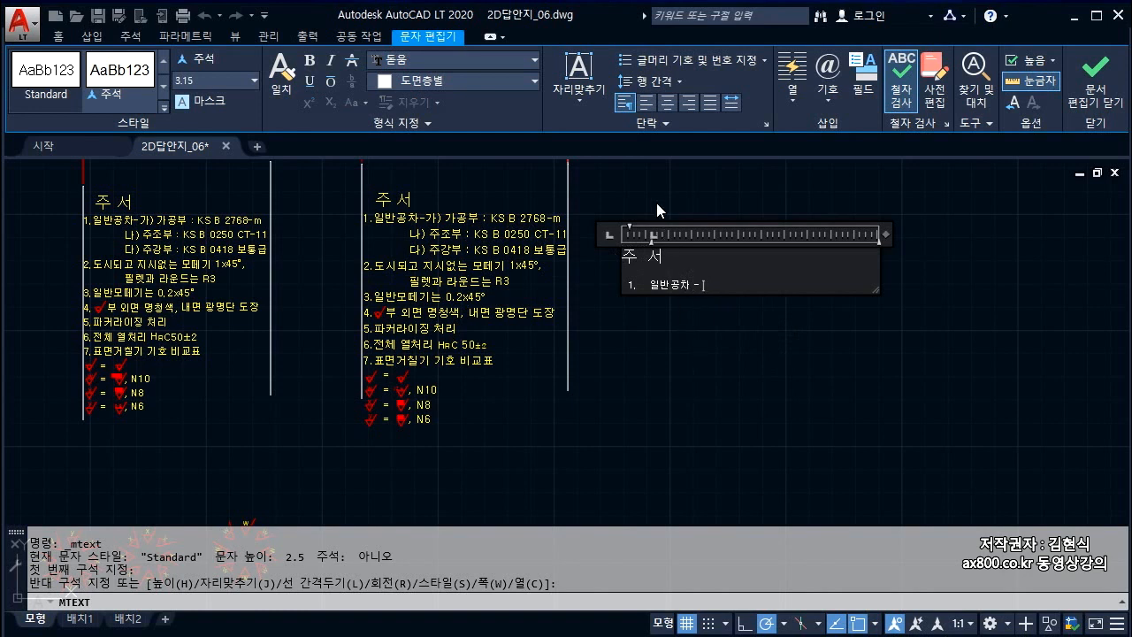
key(ctrl+2)
mouse_move(550, 109)
mouse_down()
mouse_move(595, 95)
mouse_move(558, 105)
mouse_up()
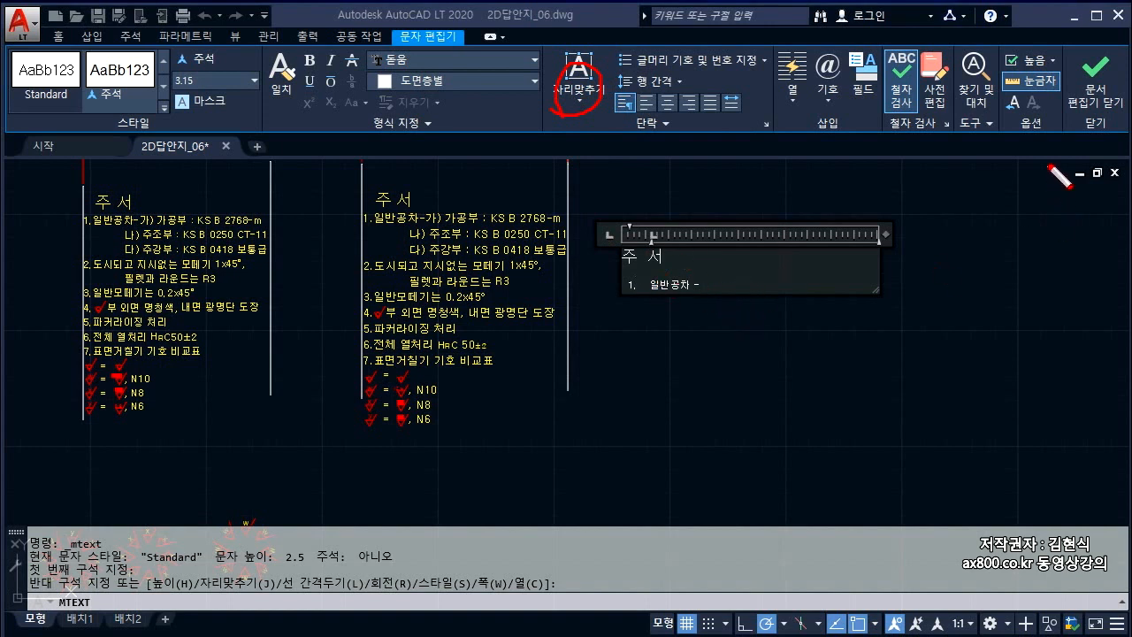
key(Escape)
Finish editing the new note text and assign it to the 문자 layer
click(1094, 81)
click(661, 368)
key(Escape)
click(728, 327)
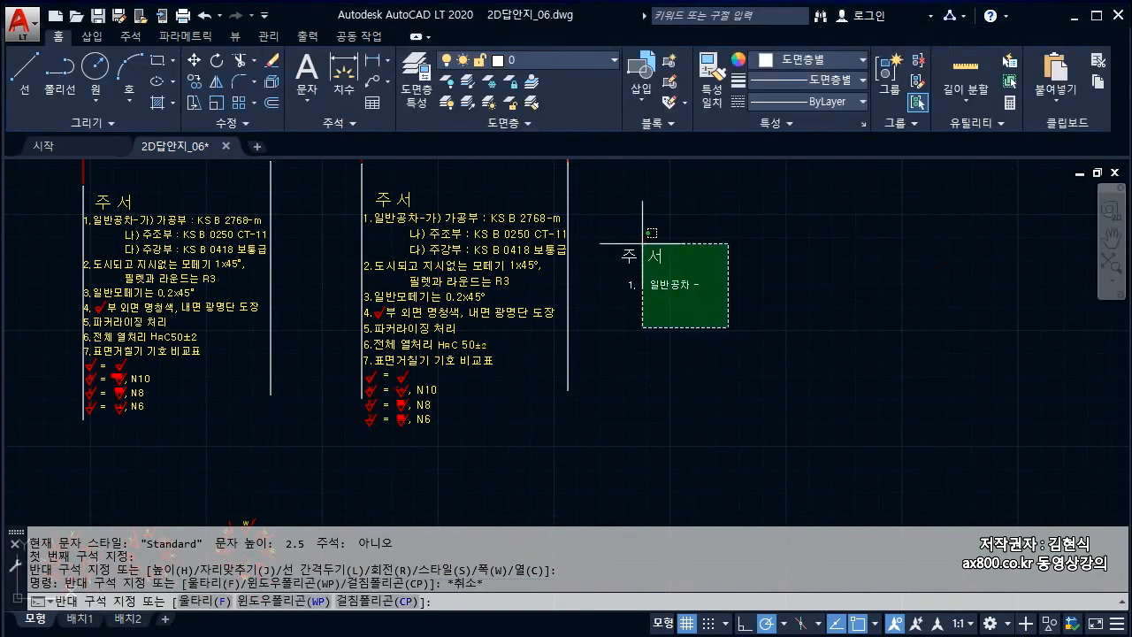
click(643, 243)
click(541, 63)
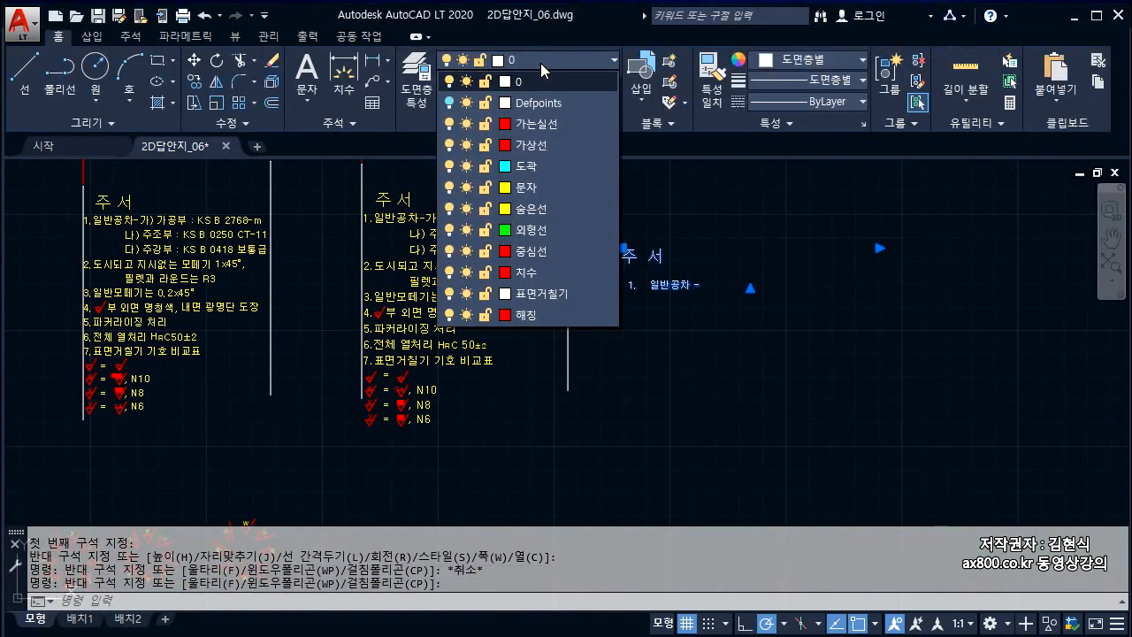
click(550, 193)
key(Escape)
key(Escape)
key(Escape)
Examine the surface roughness symbols in the finished notes and the circular set of w symbols below them
key(ctrl+2)
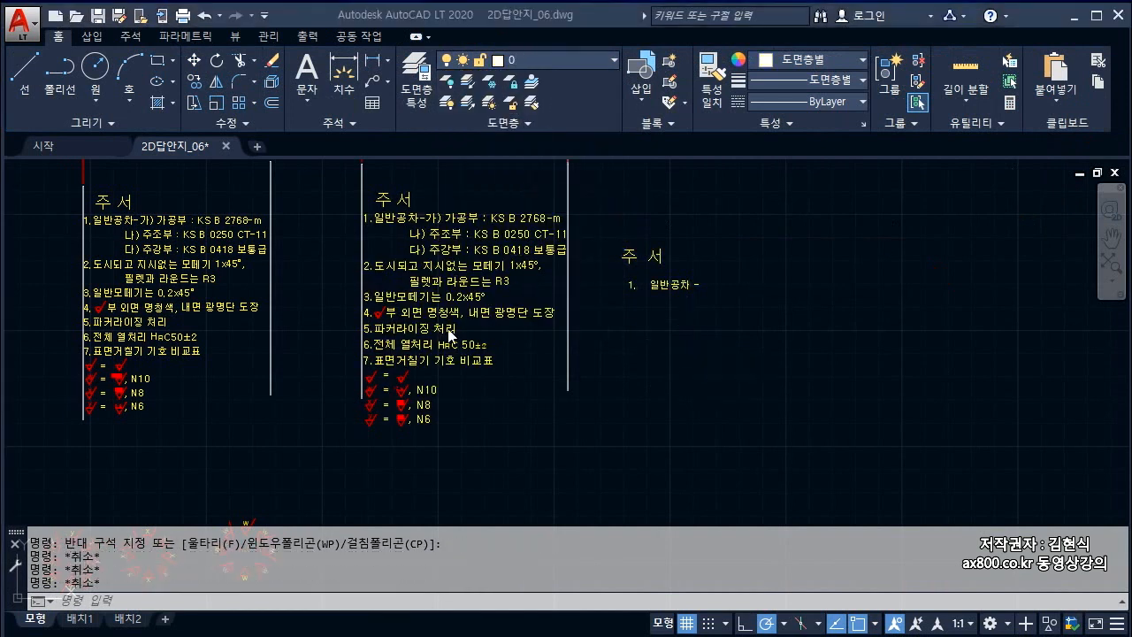
mouse_move(369, 321)
mouse_down()
mouse_move(383, 326)
mouse_move(378, 303)
mouse_up()
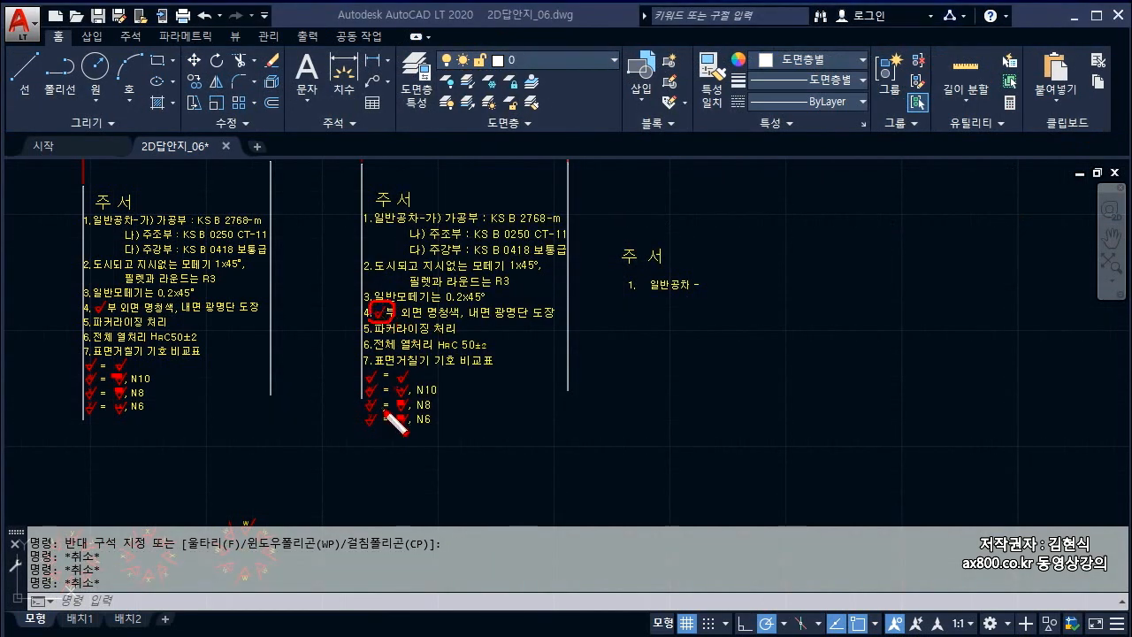
mouse_move(370, 431)
mouse_down()
mouse_move(416, 442)
mouse_move(371, 372)
mouse_move(385, 437)
mouse_up()
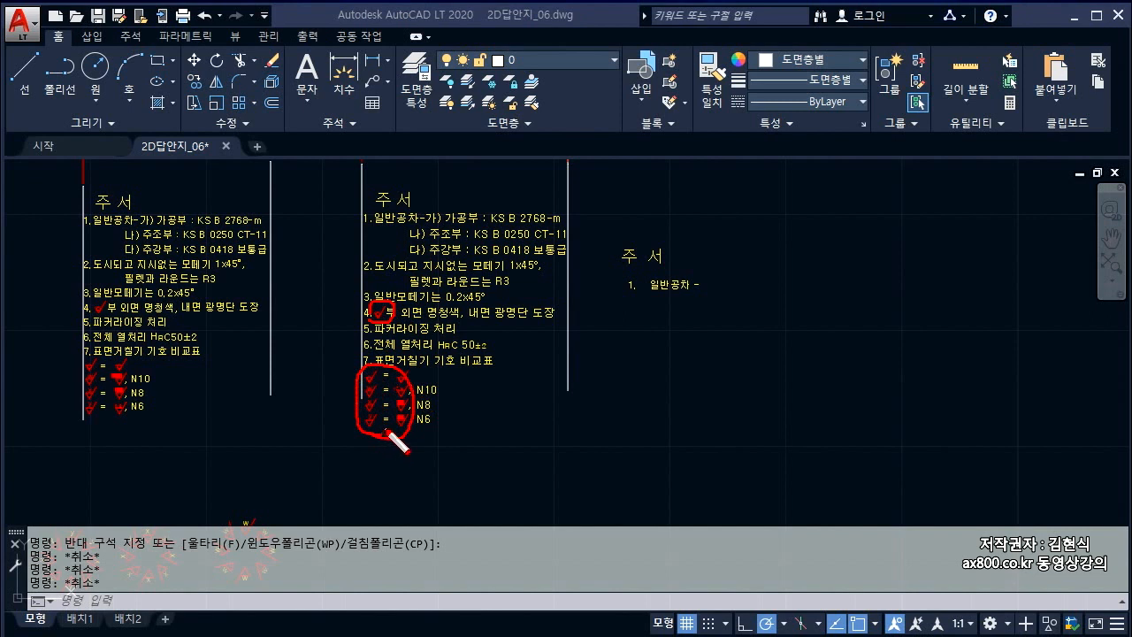
key(Escape)
scroll(542, 333, down, 2)
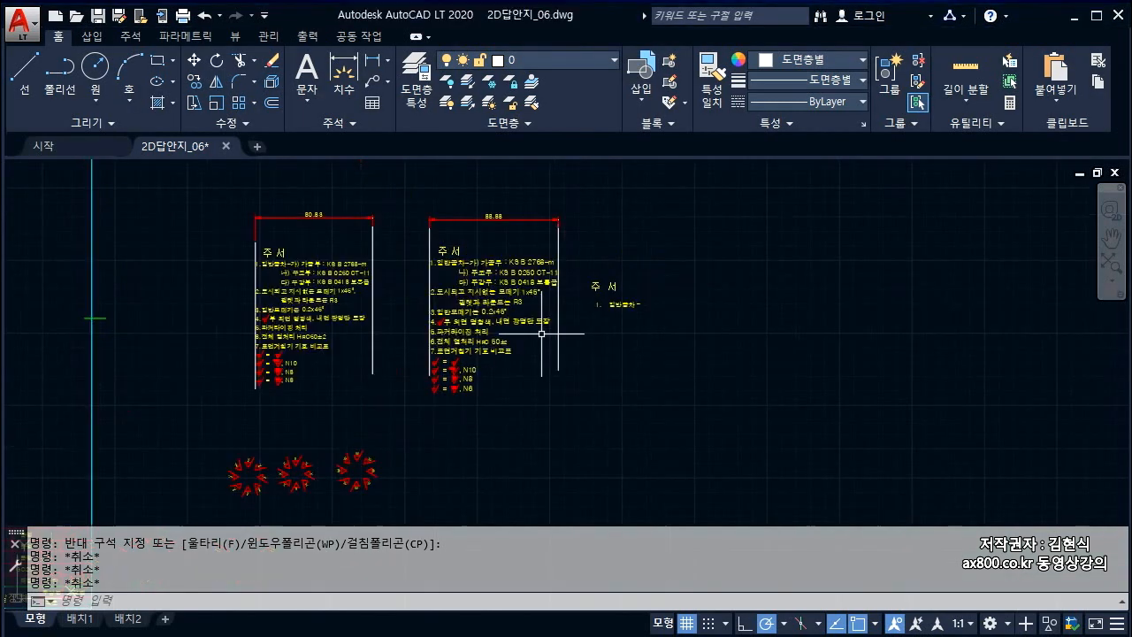
scroll(518, 359, down, 3)
scroll(437, 389, up, 5)
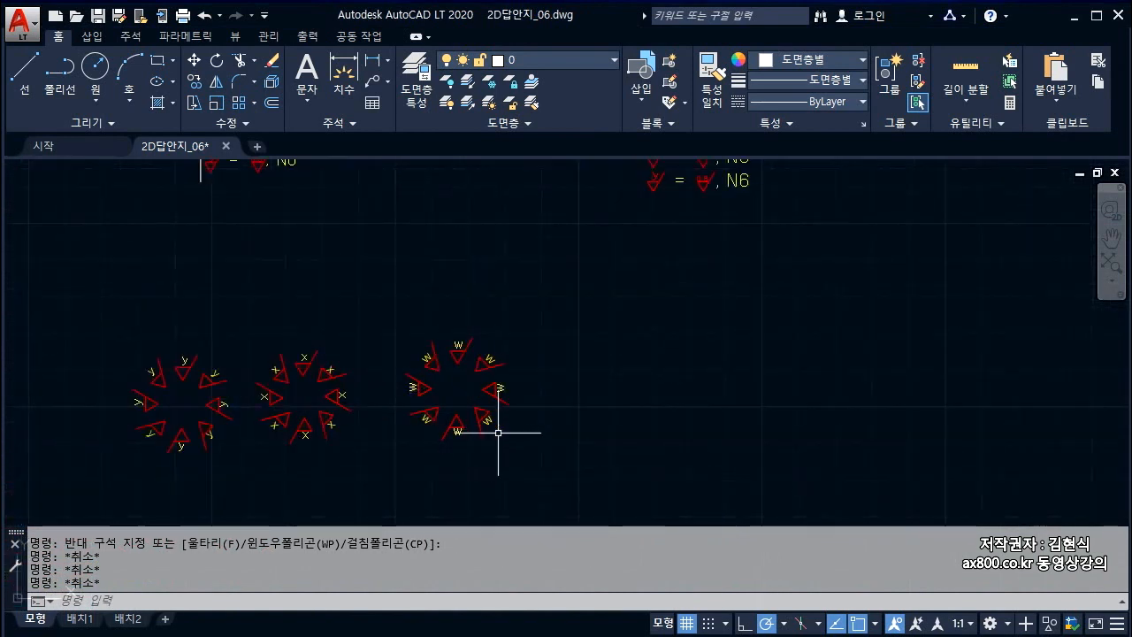
key(ctrl+2)
mouse_move(416, 450)
mouse_down()
mouse_move(501, 308)
mouse_move(392, 422)
mouse_move(400, 447)
mouse_up()
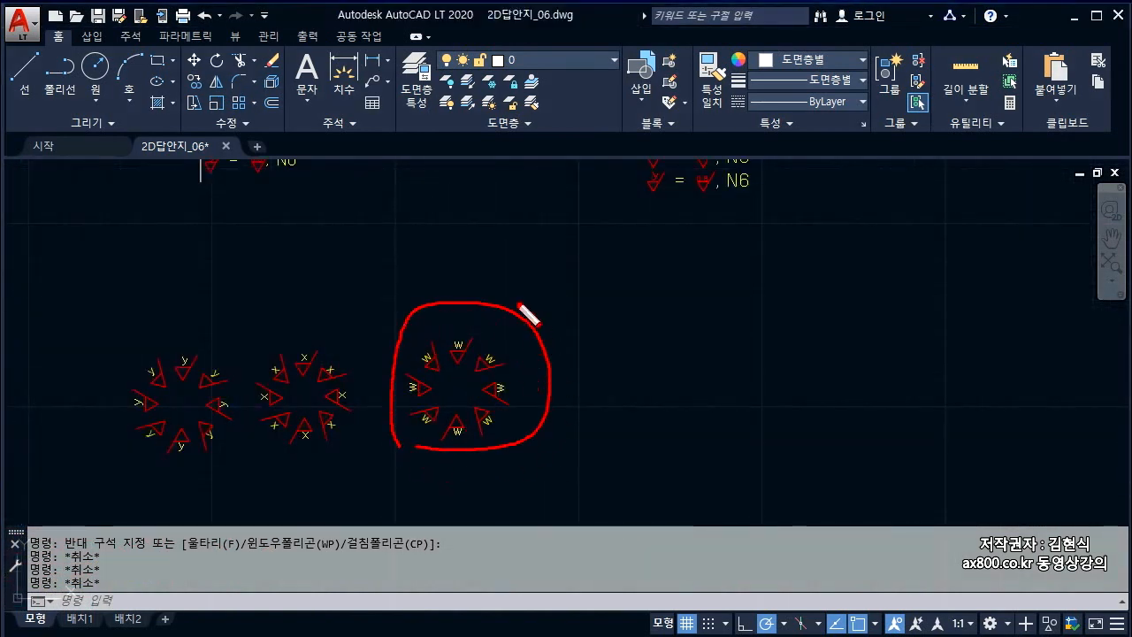
drag(511, 279, 503, 309)
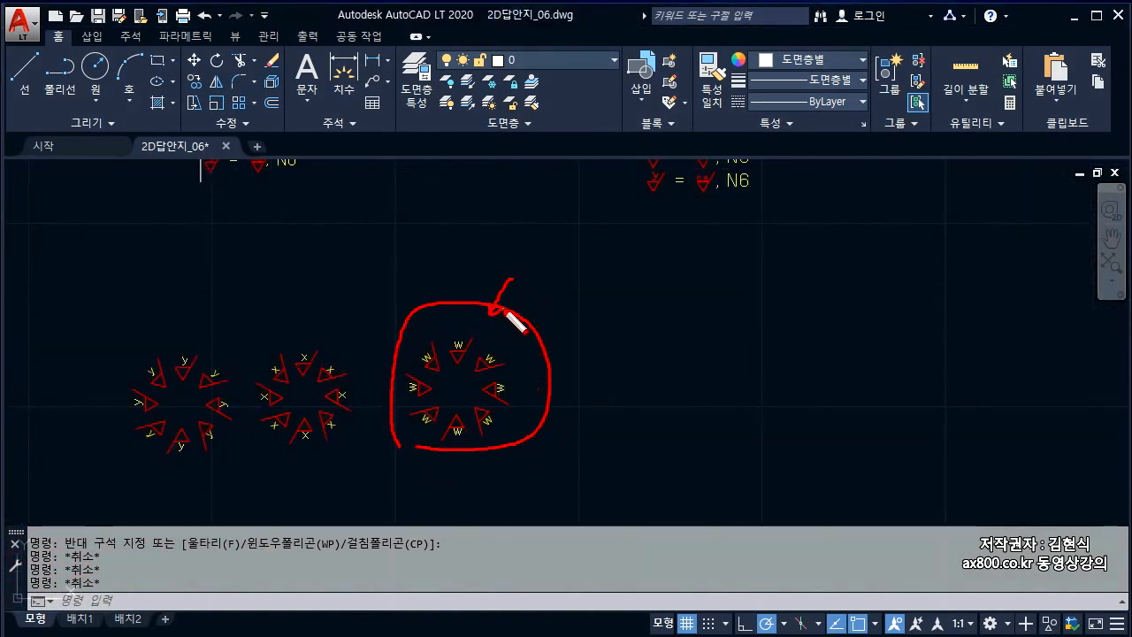
key(Escape)
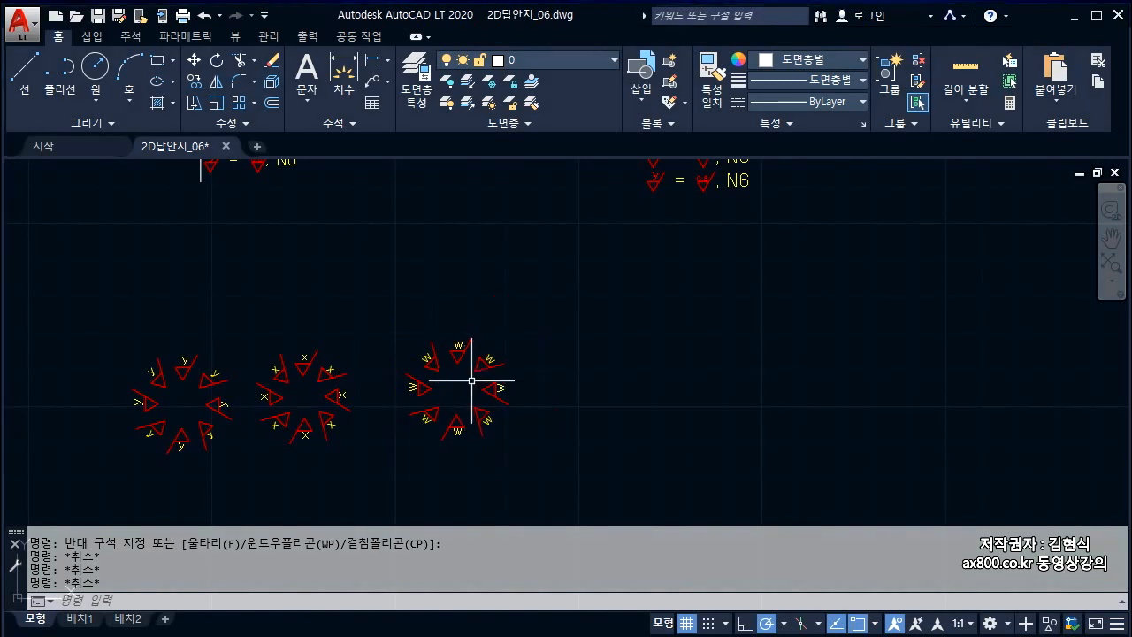
Copy the upright w roughness symbol from the circular set and paste it into the empty area below the new note
scroll(478, 389, up, 4)
click(473, 358)
click(444, 298)
scroll(398, 344, down, 5)
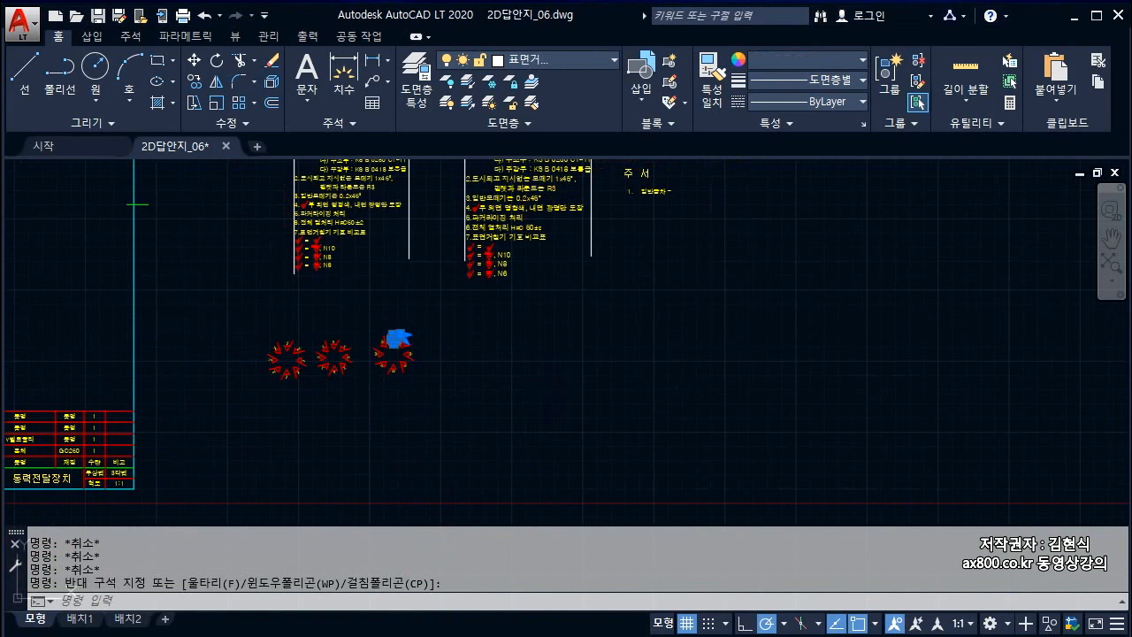
key(ctrl+c)
key(ctrl+v)
scroll(614, 307, up, 4)
key(Escape)
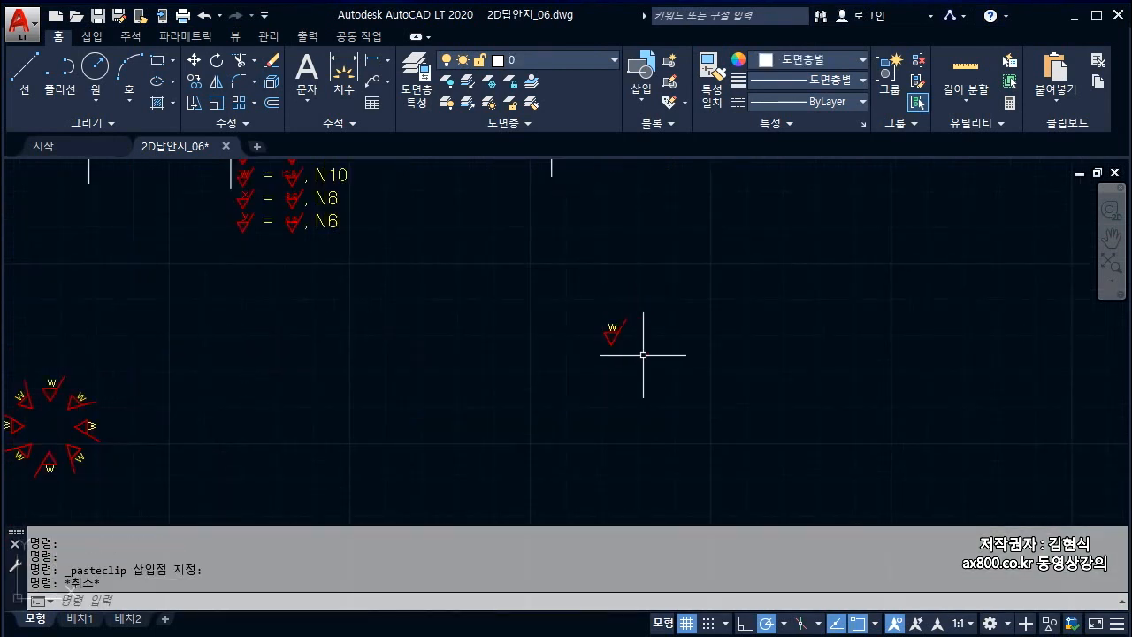
click(645, 353)
click(583, 306)
key(Escape)
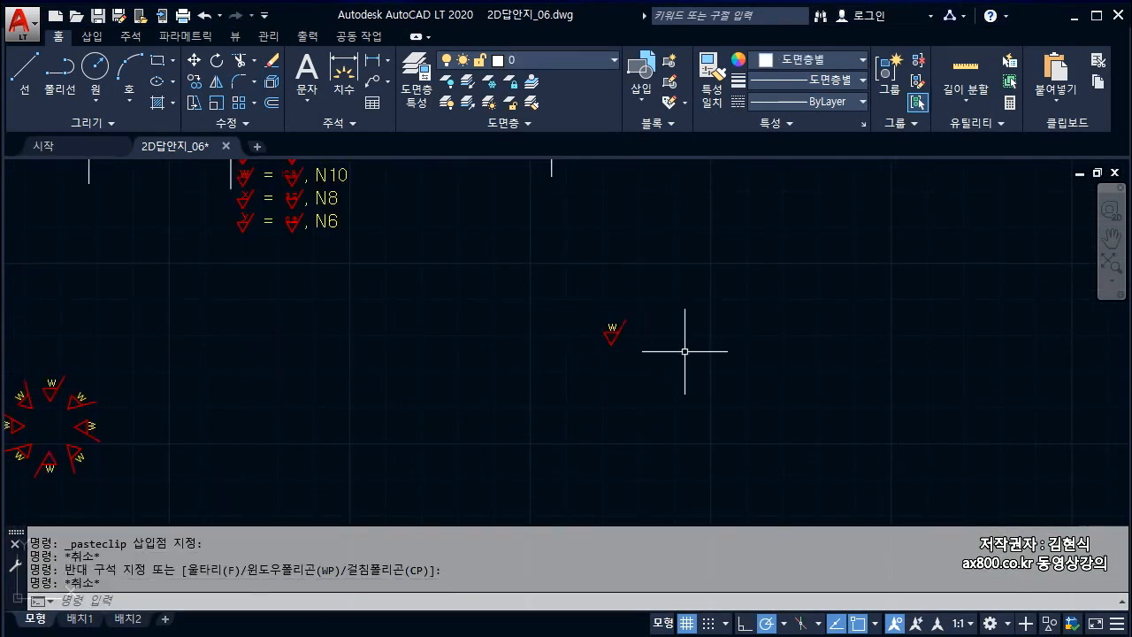
Scale the pasted w roughness symbol by a factor of 0.75 from a base point just below its tip
click(642, 386)
click(572, 297)
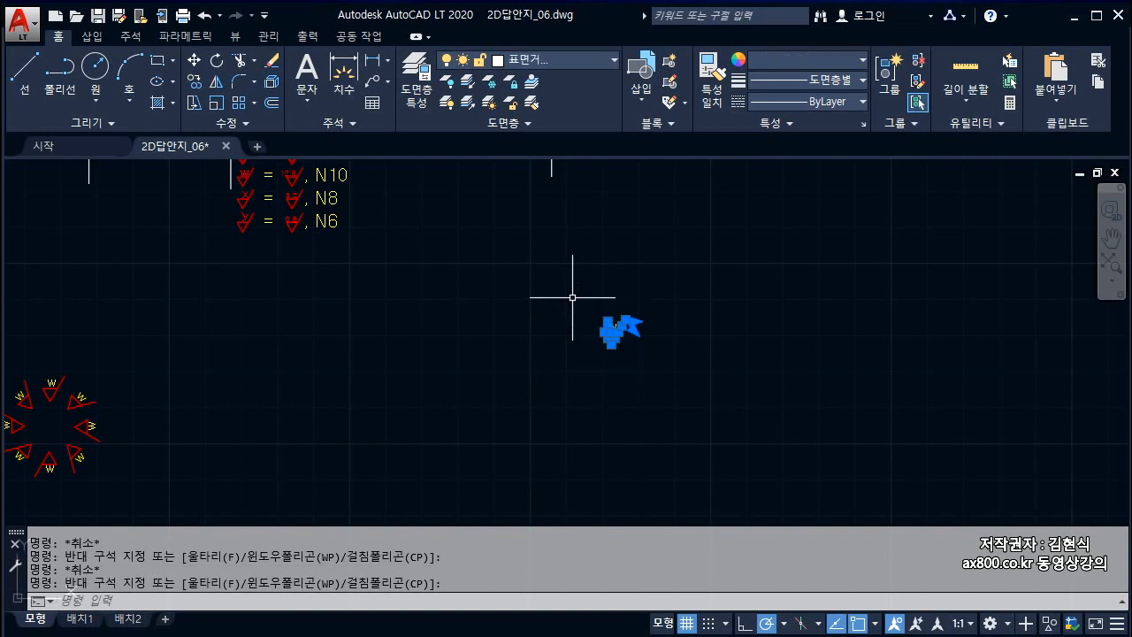
key(ctrl+c)
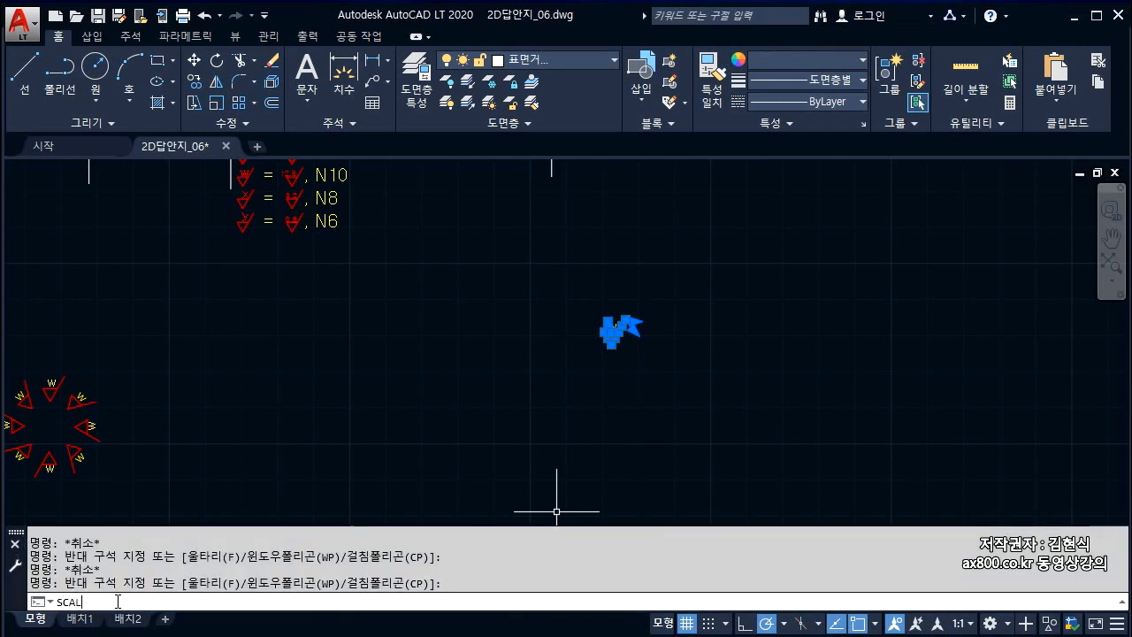
key(Return)
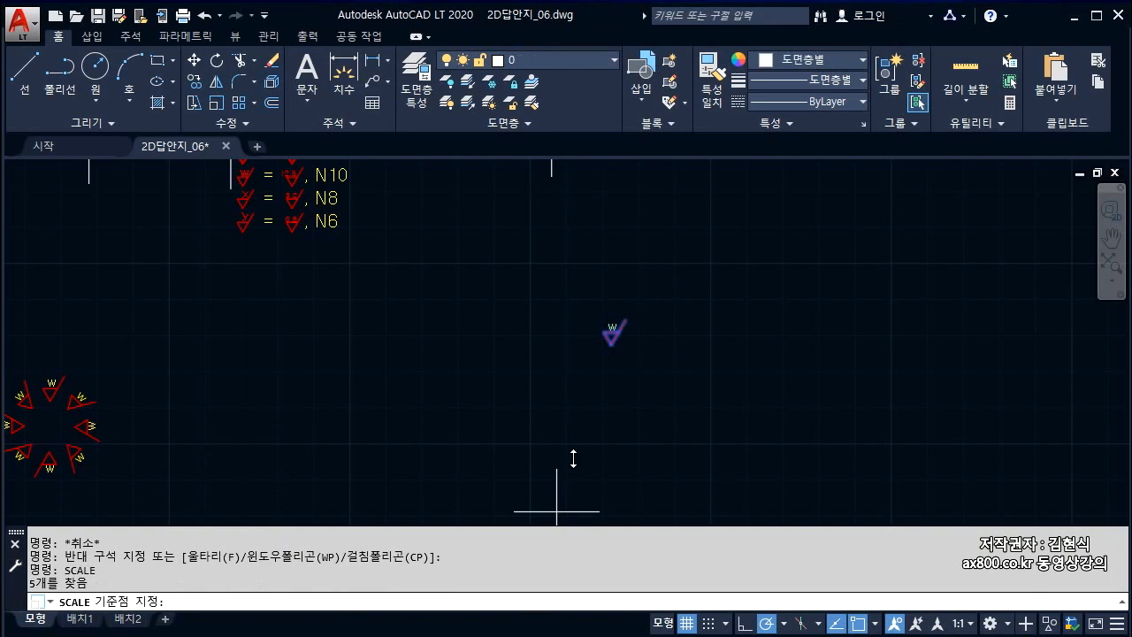
scroll(628, 340, up, 4)
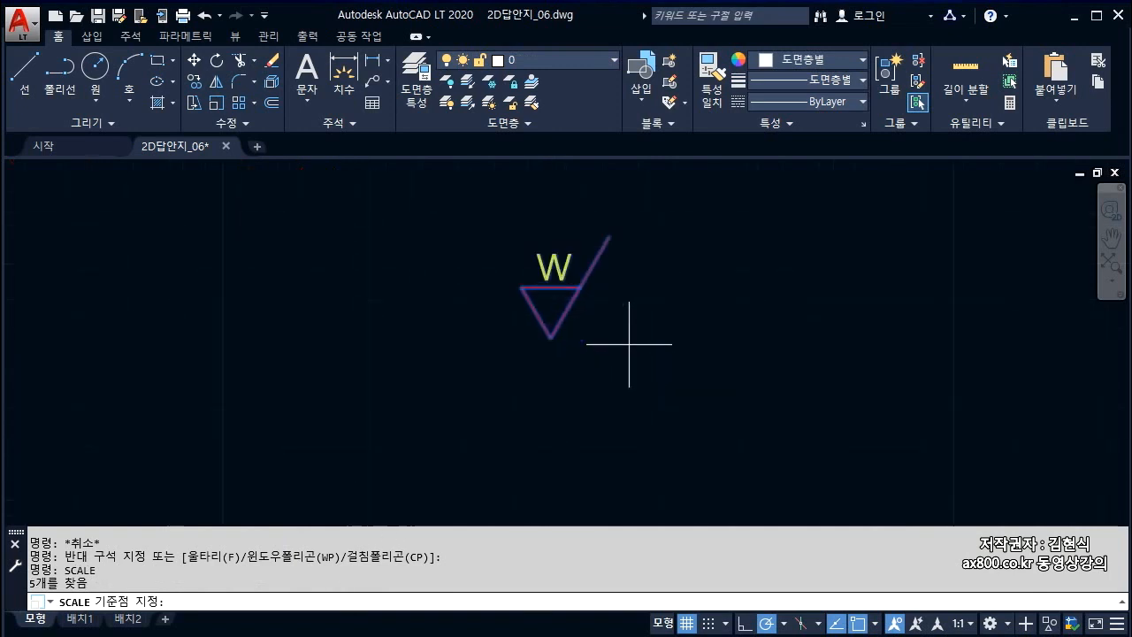
click(550, 364)
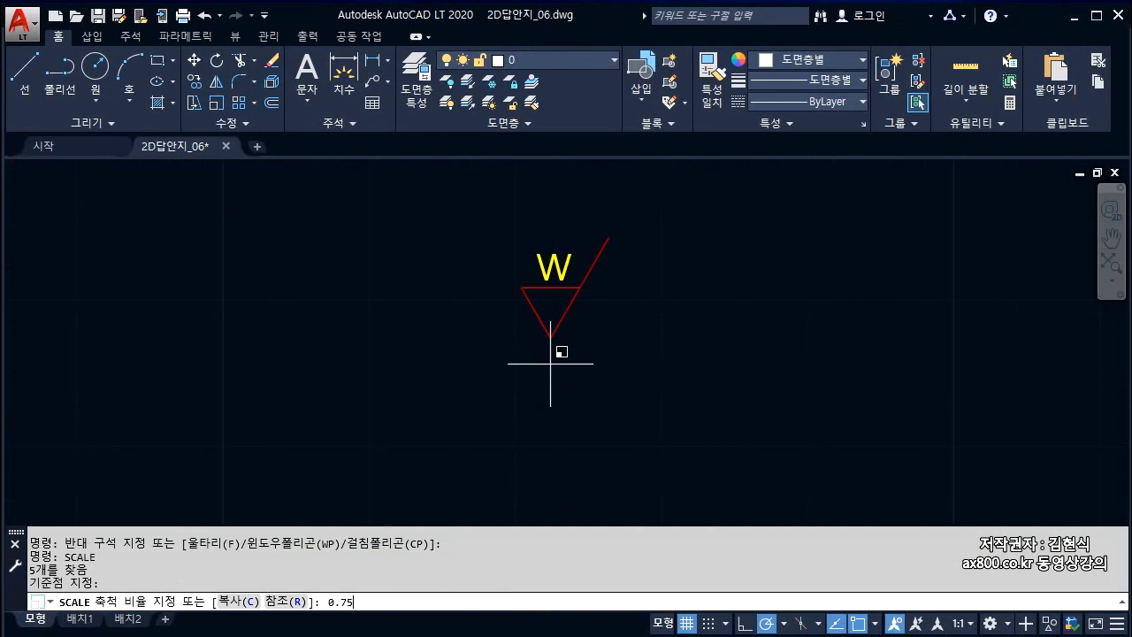
key(Return)
scroll(564, 369, down, 5)
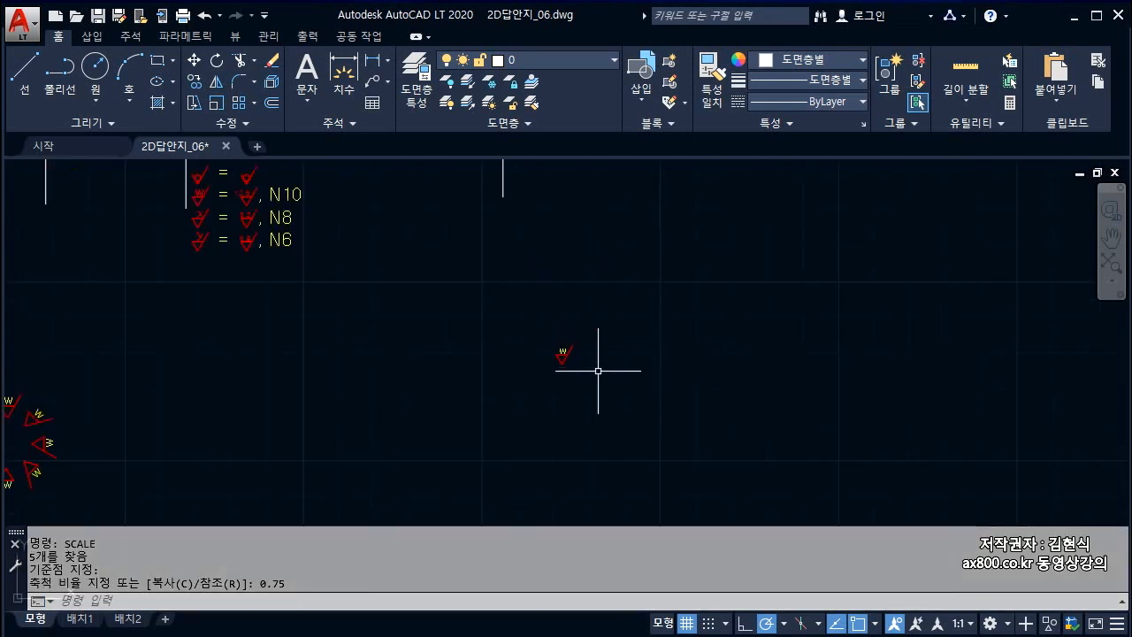
key(Escape)
Replace the letter w on the scaled roughness symbol with 12.5
scroll(564, 357, up, 3)
scroll(579, 392, down, 5)
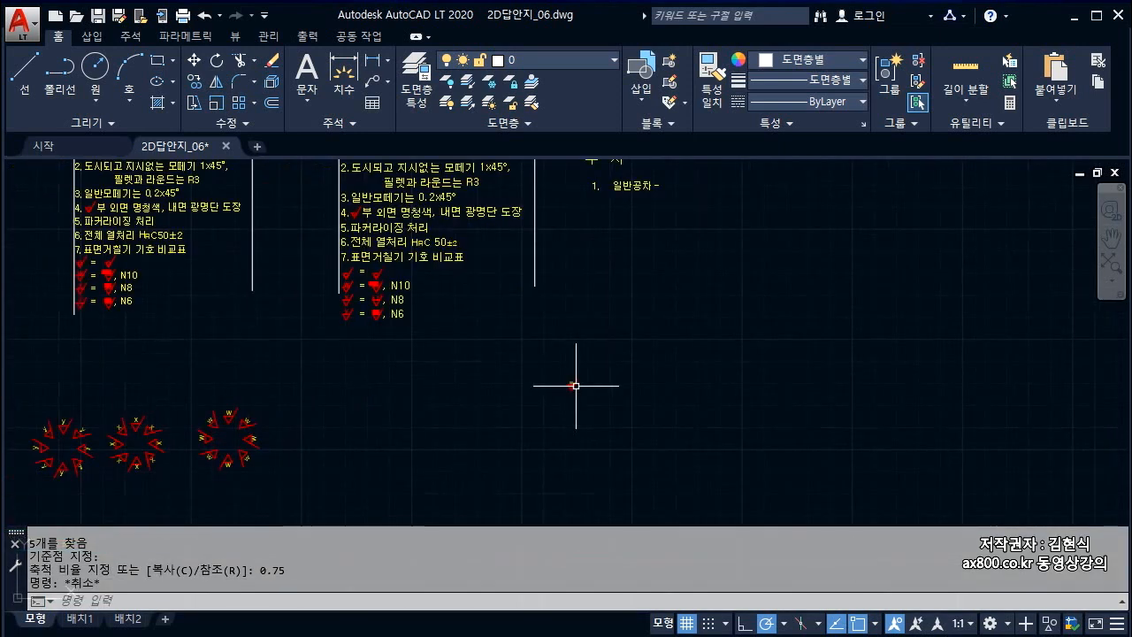
scroll(574, 384, up, 5)
double_click(548, 372)
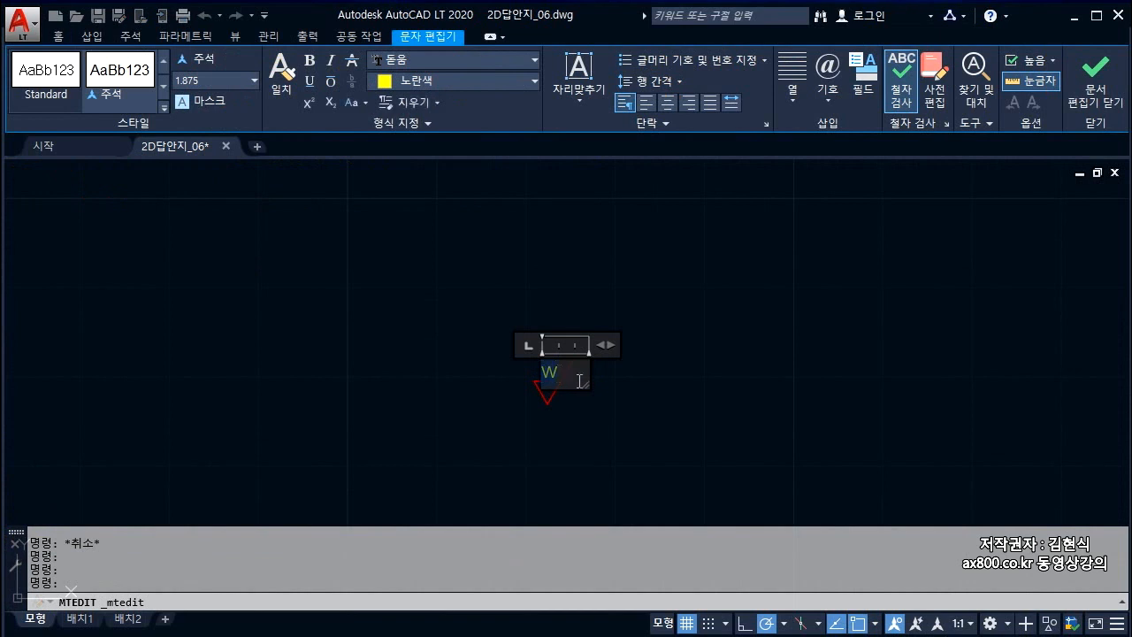
text(12.5)
key(Escape)
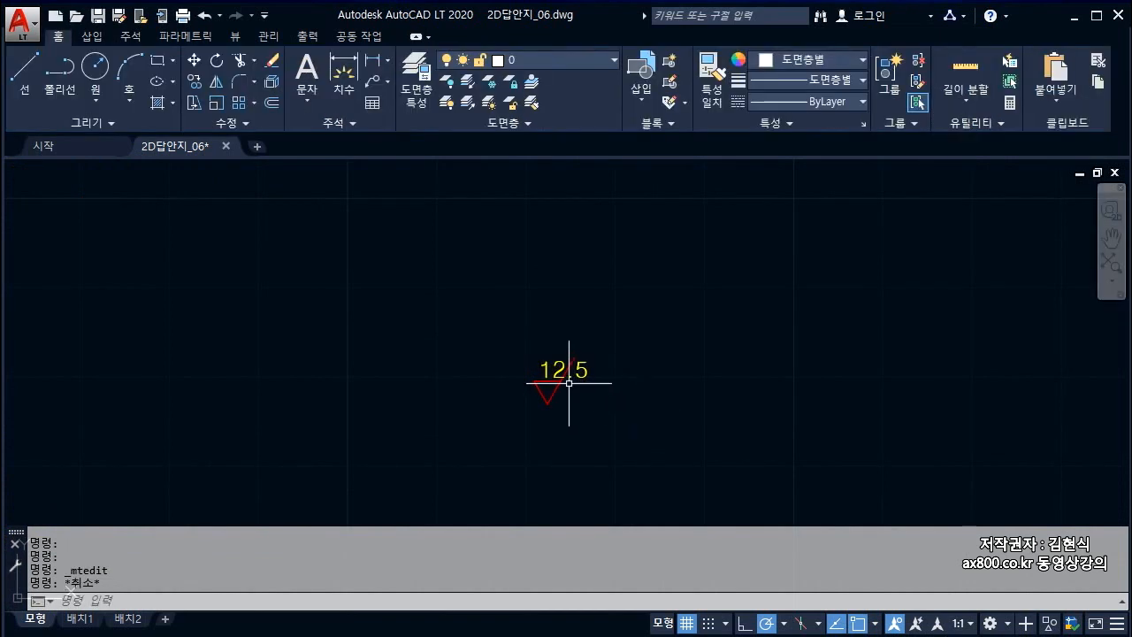
click(560, 367)
double_click(560, 367)
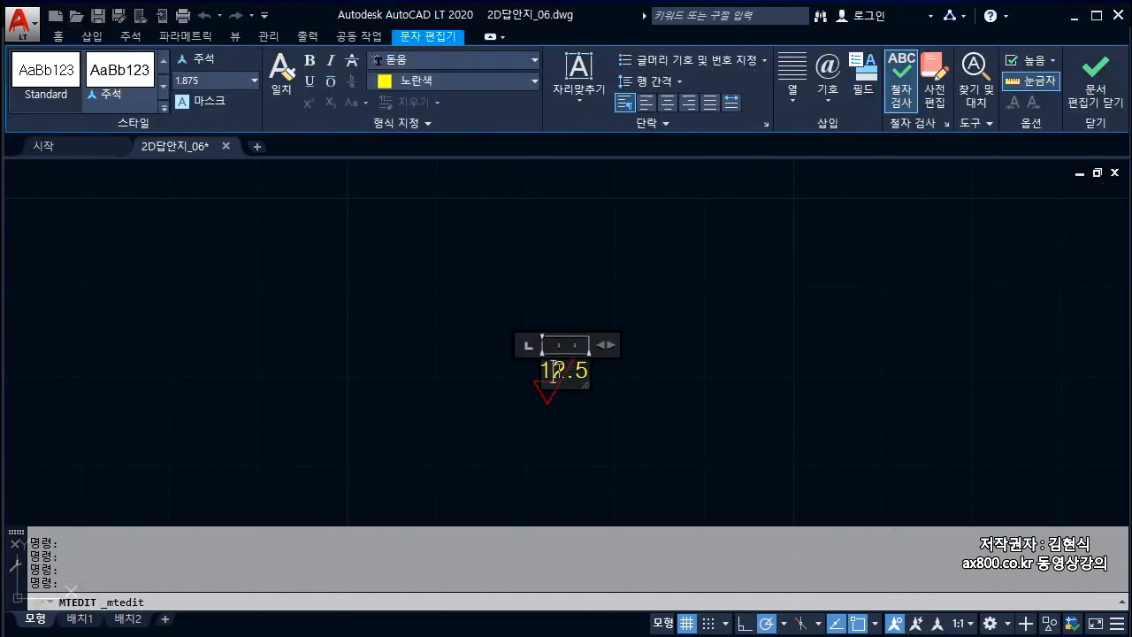
drag(543, 370, 601, 371)
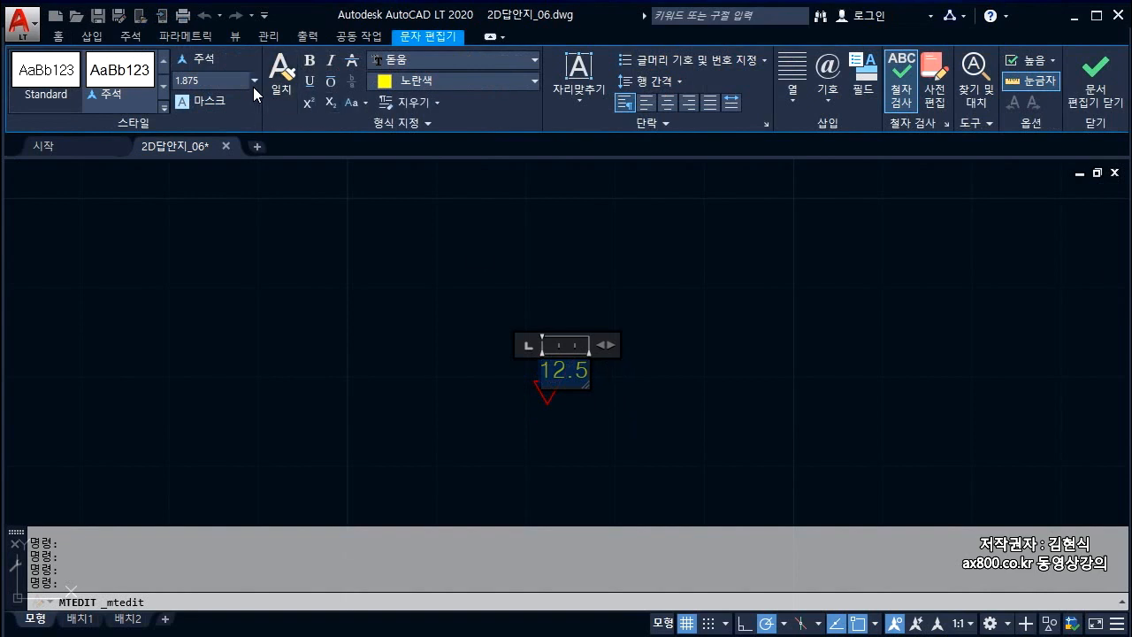
click(682, 412)
Set the text height of the 12.5 on the scaled roughness symbol below the new note to 1
scroll(682, 412, down, 6)
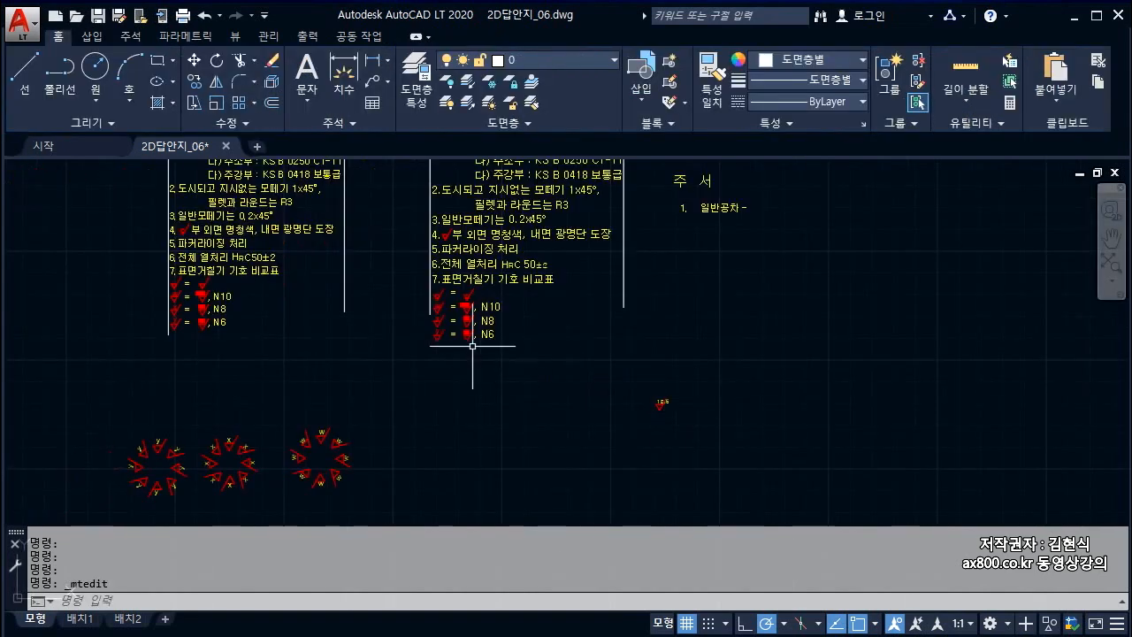
scroll(451, 317, up, 8)
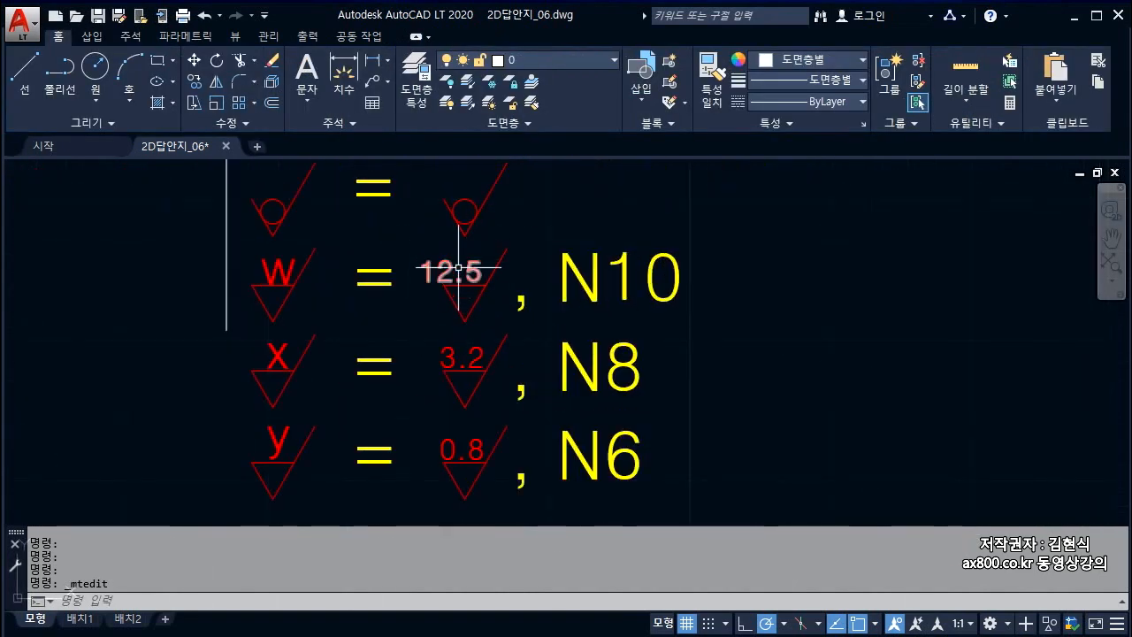
scroll(458, 245, down, 6)
scroll(652, 380, down, 2)
scroll(639, 371, up, 3)
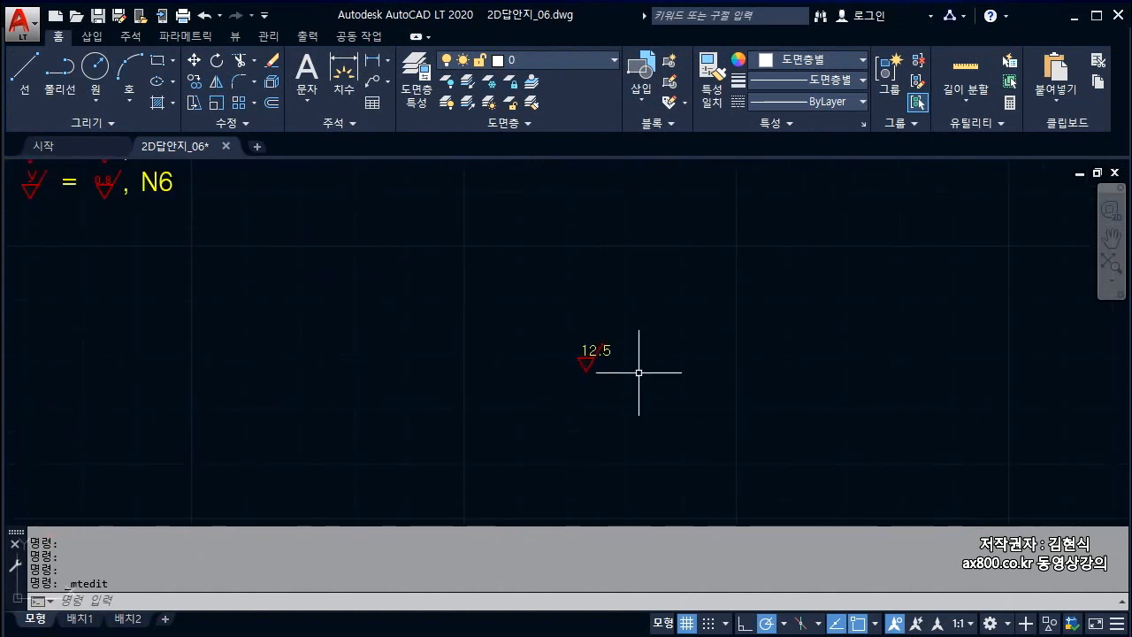
scroll(582, 345, up, 5)
double_click(582, 346)
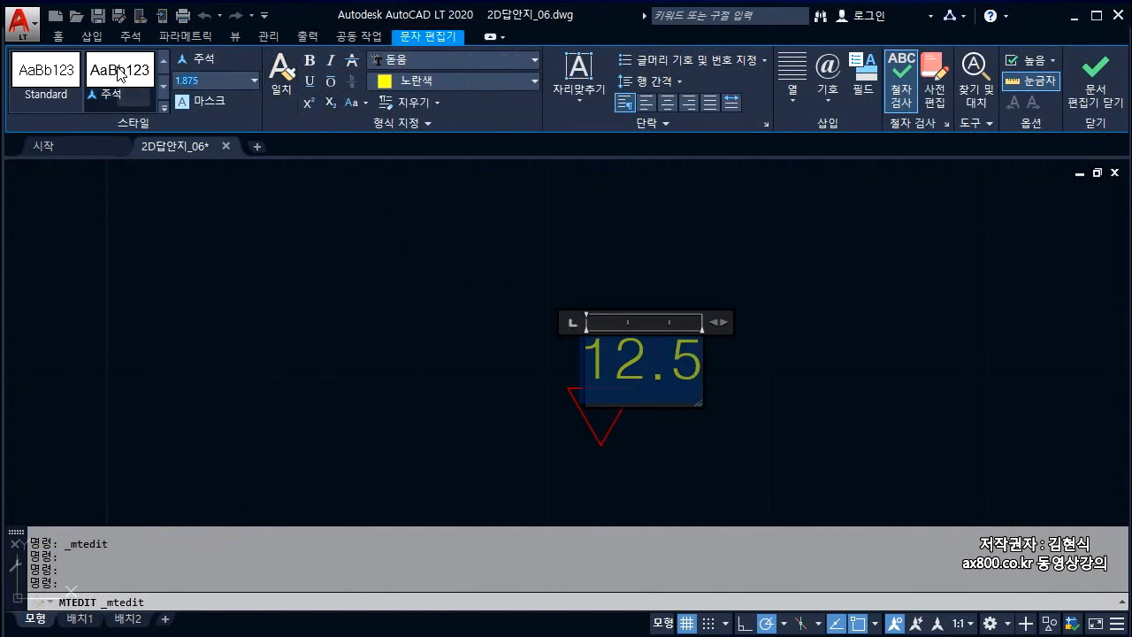
click(202, 78)
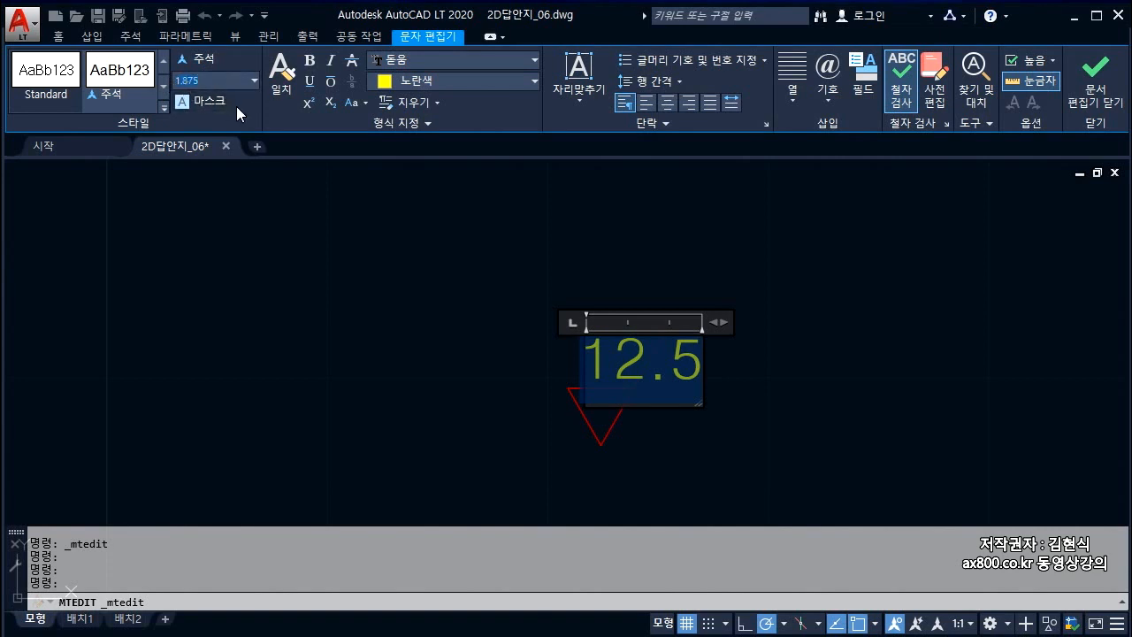
click(225, 81)
text(1)
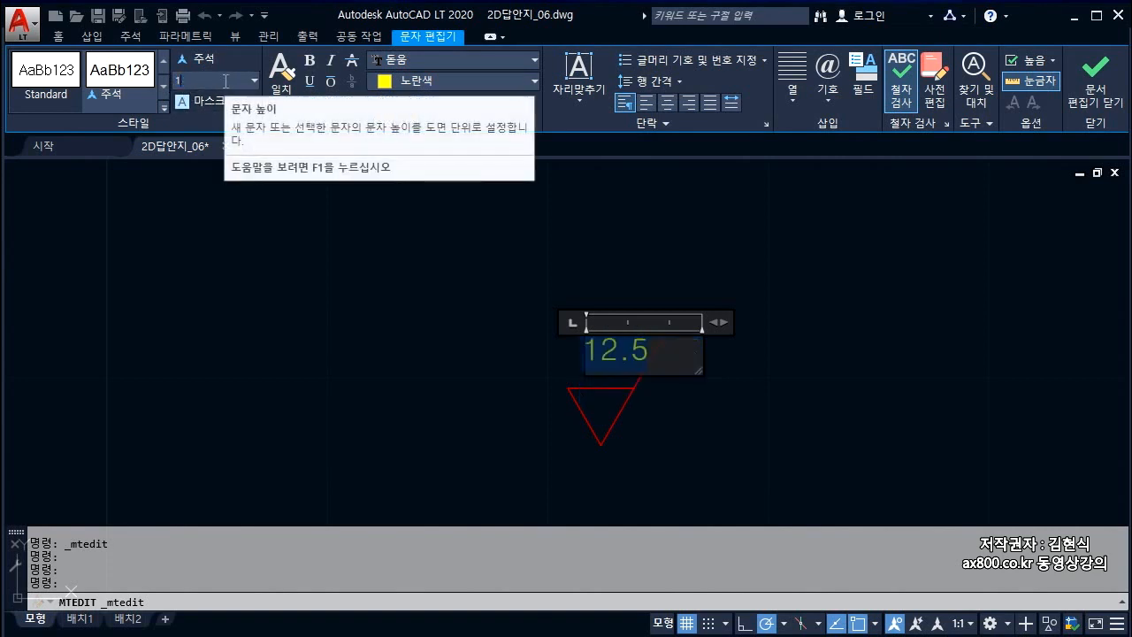
click(1093, 87)
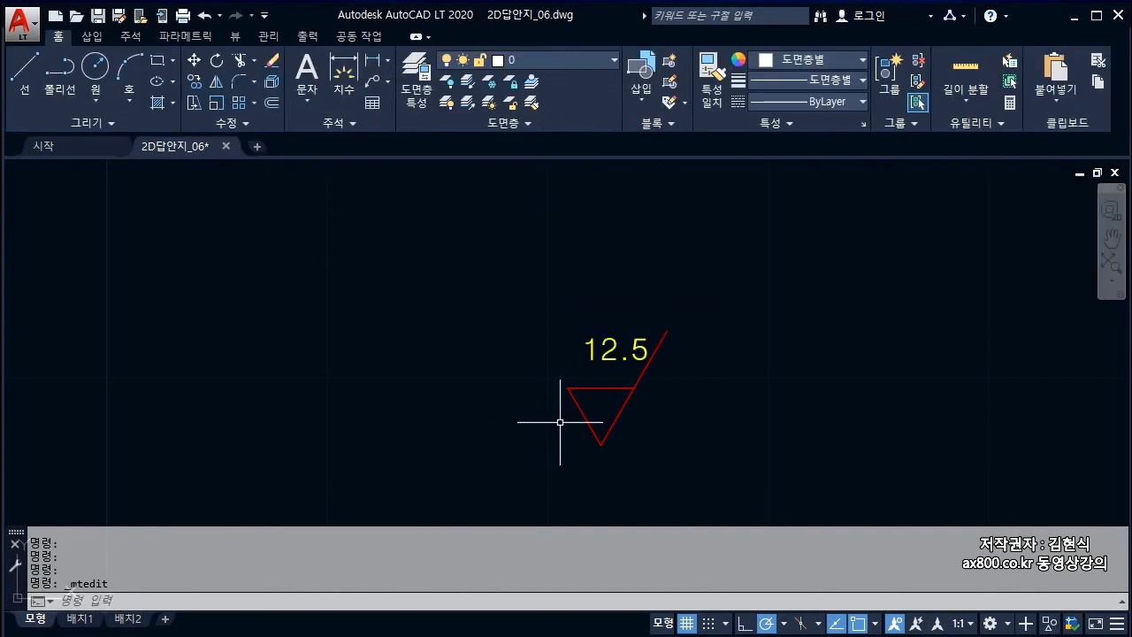
Move the 12.5 text down and to the left so it sits directly above the roughness symbol's triangle
click(615, 366)
click(604, 336)
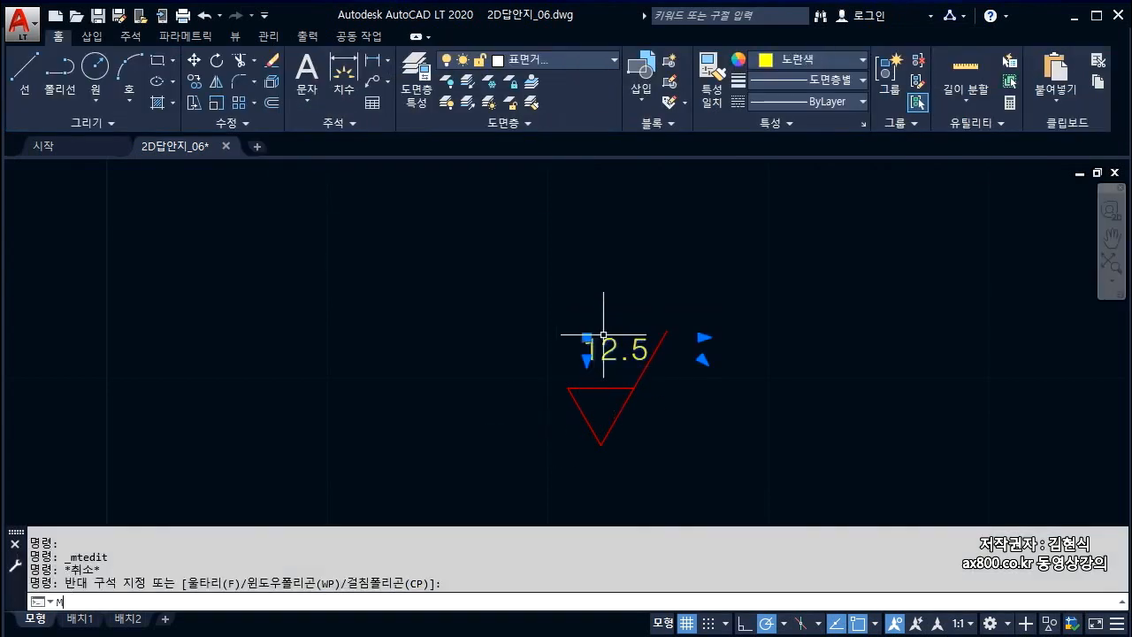
text(m)
key(Return)
click(764, 250)
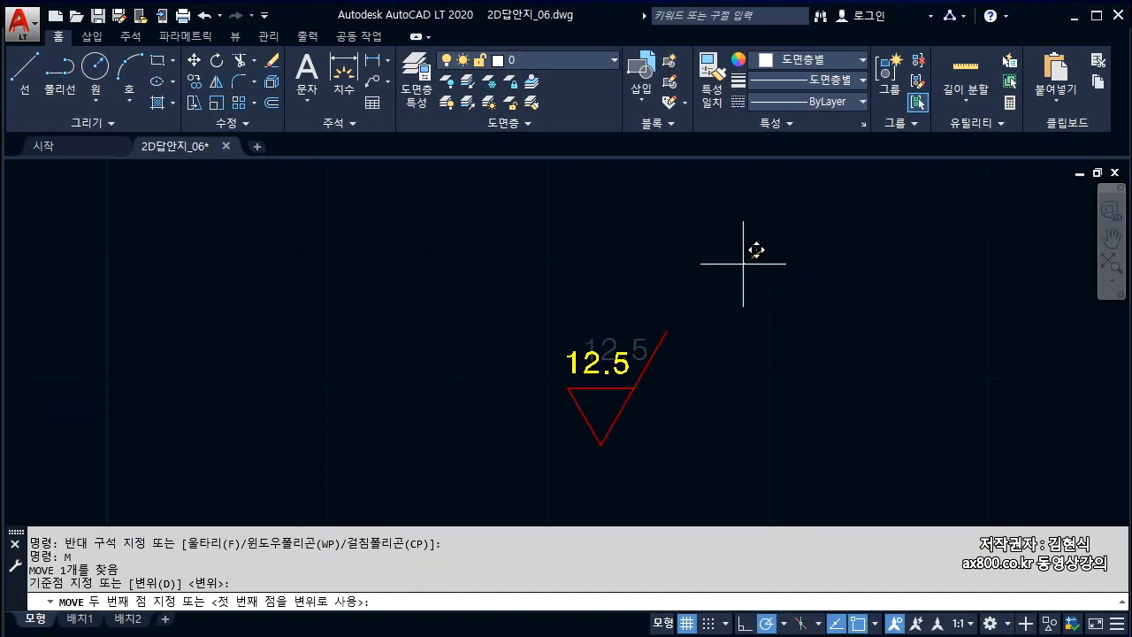
click(751, 249)
Copy the whole 12.5 roughness symbol and paste it beside N10 in the finished notes' roughness comparison table
scroll(740, 331, down, 3)
scroll(713, 391, down, 2)
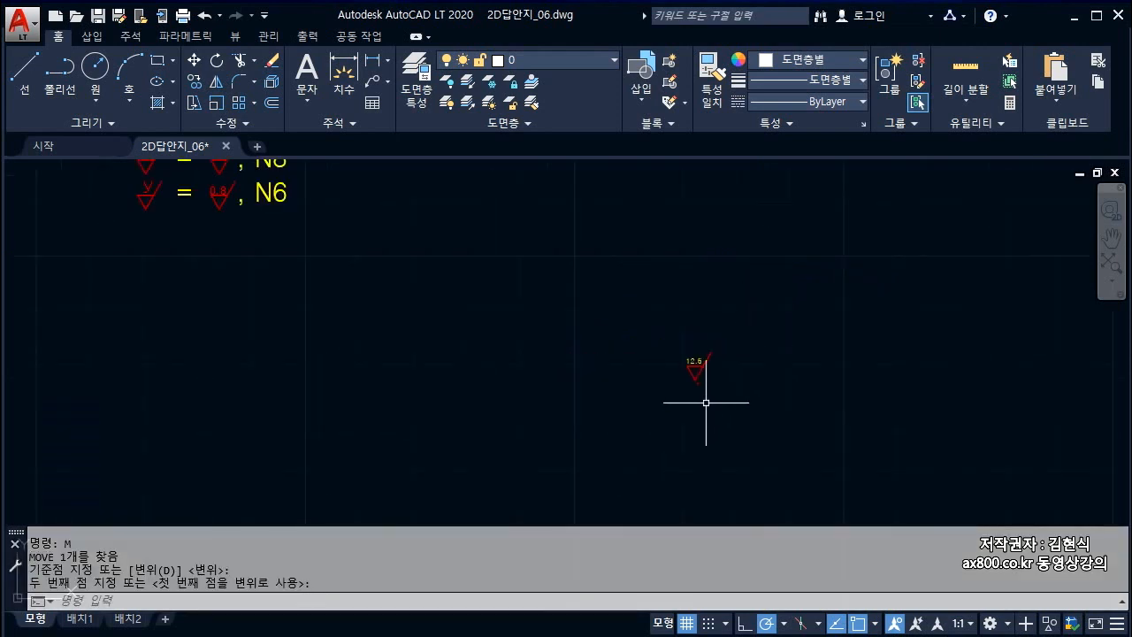
click(737, 411)
click(669, 332)
key(ctrl+c)
scroll(747, 435, down, 3)
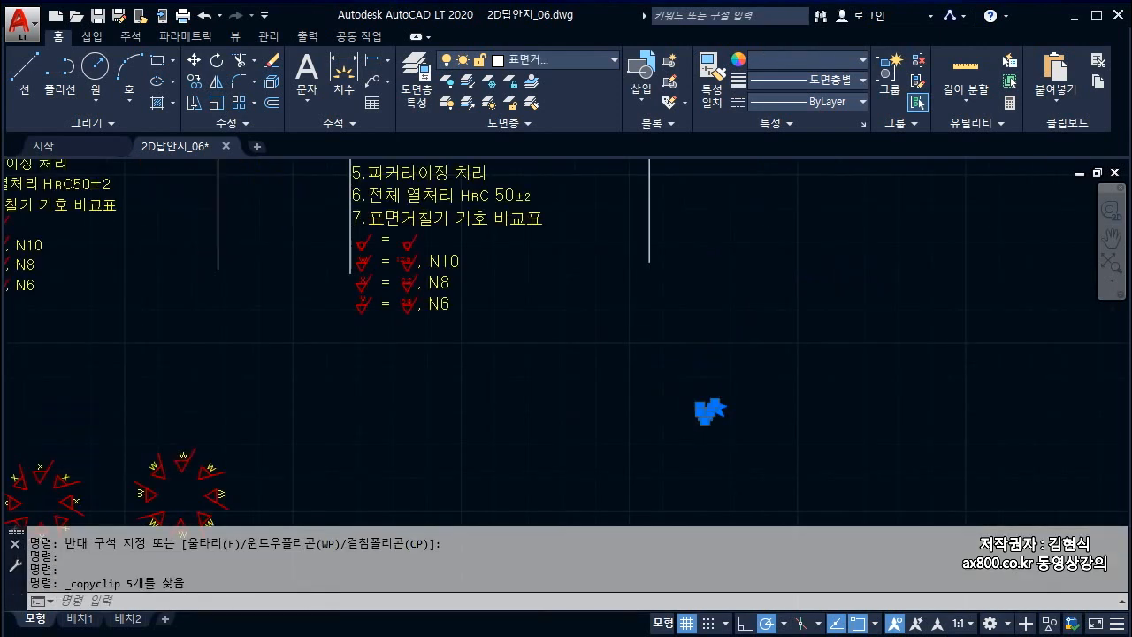
scroll(616, 361, up, 4)
key(ctrl+v)
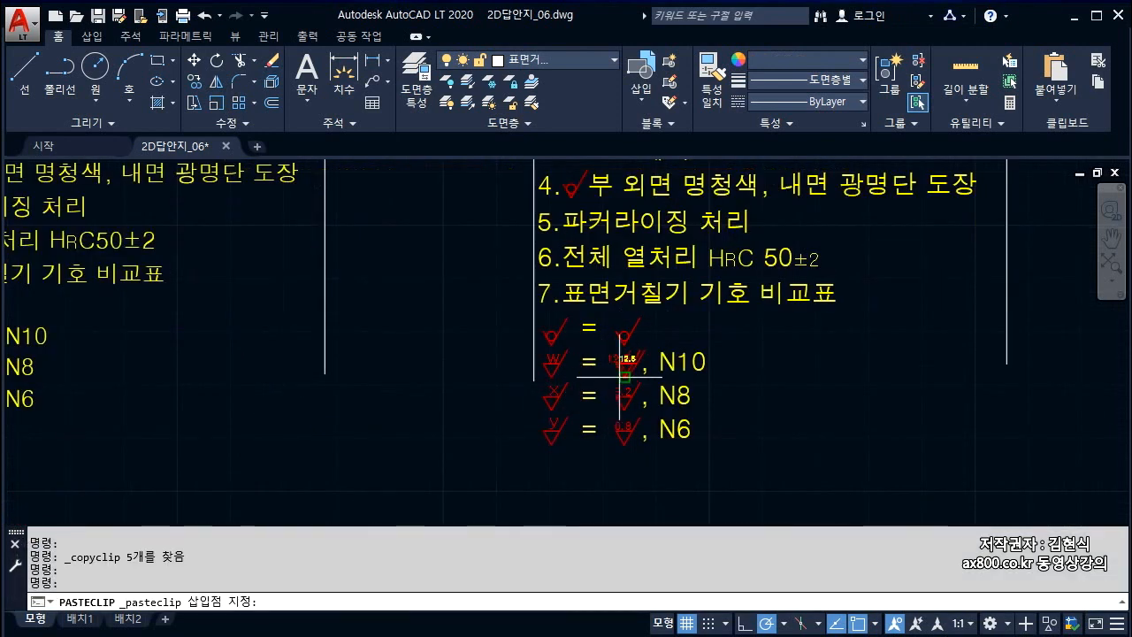
scroll(616, 361, up, 5)
scroll(557, 355, down, 2)
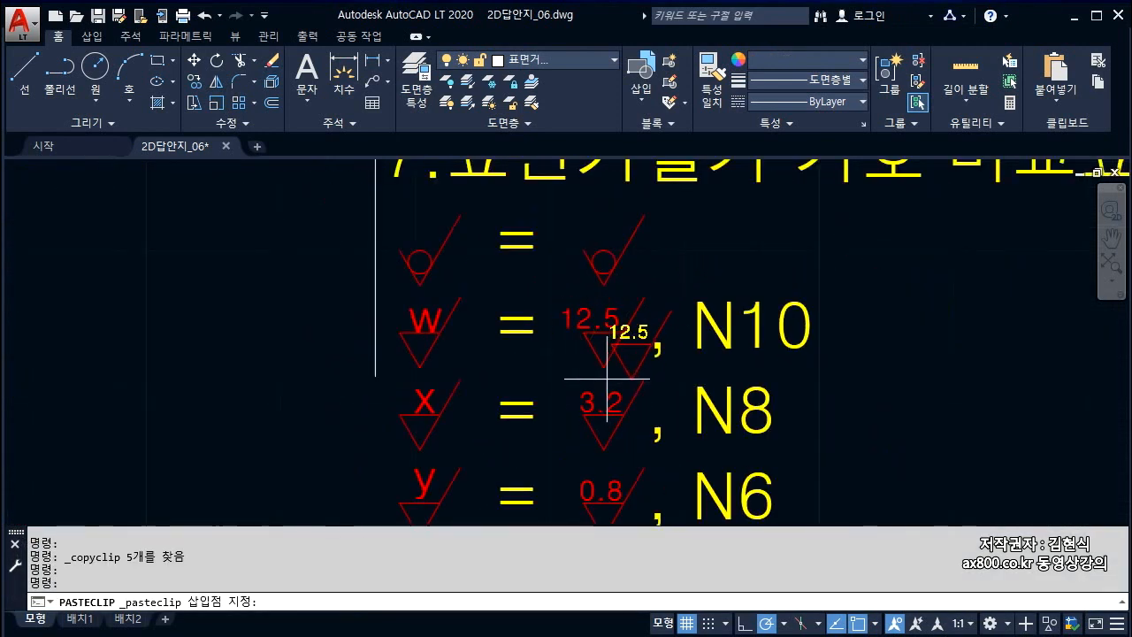
click(898, 368)
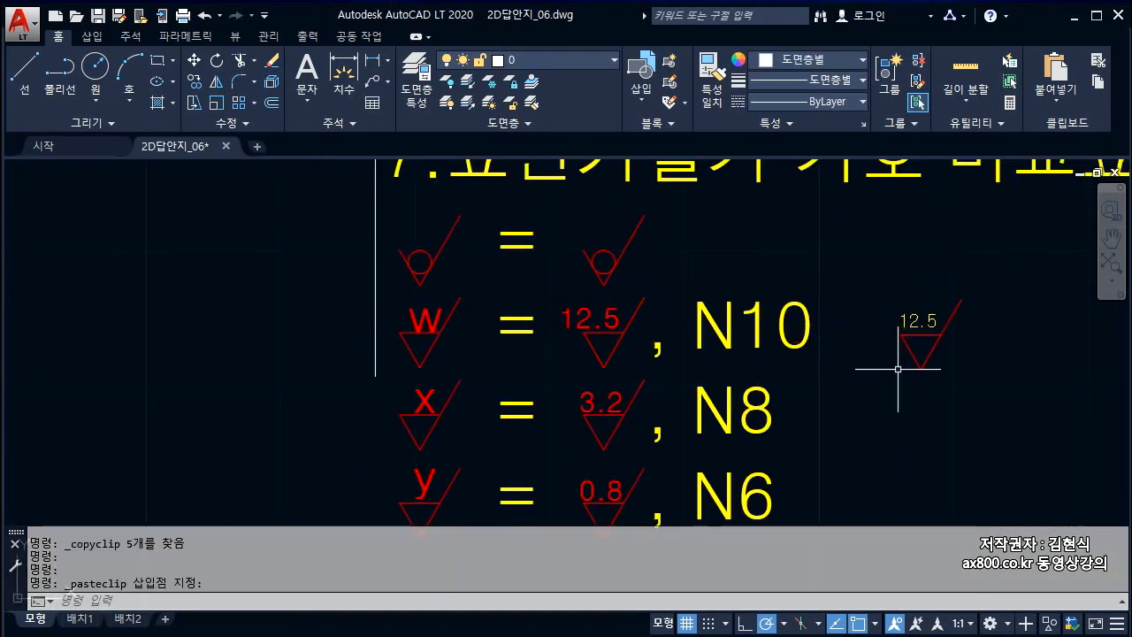
Set the text height of the 12.5 on the pasted symbol beside N10 to 1.2
double_click(925, 321)
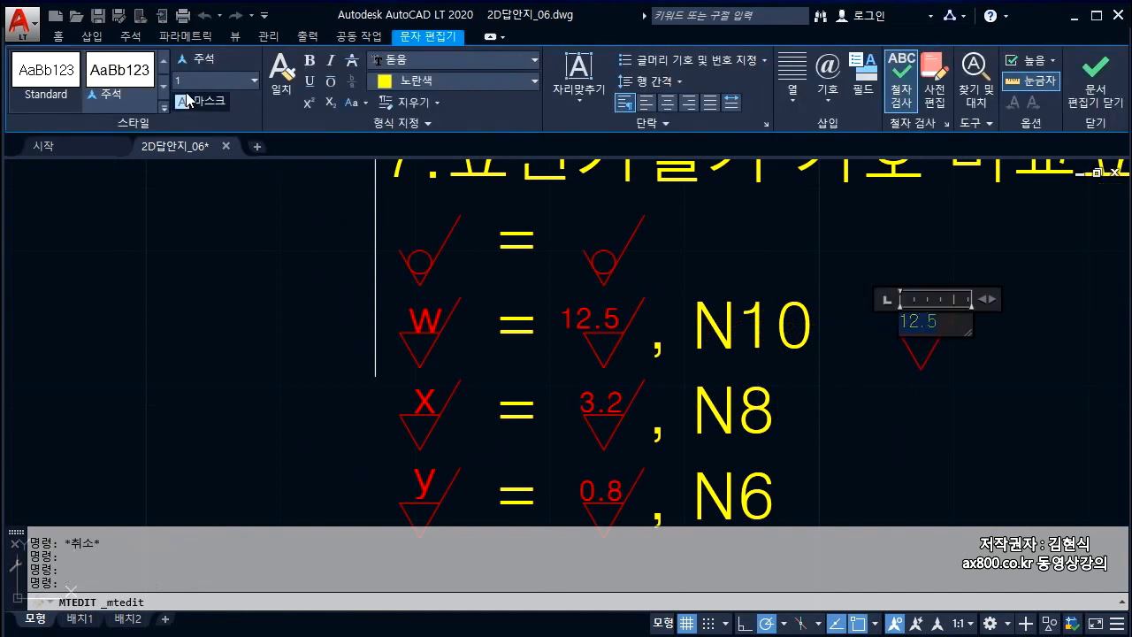
text(2.2)
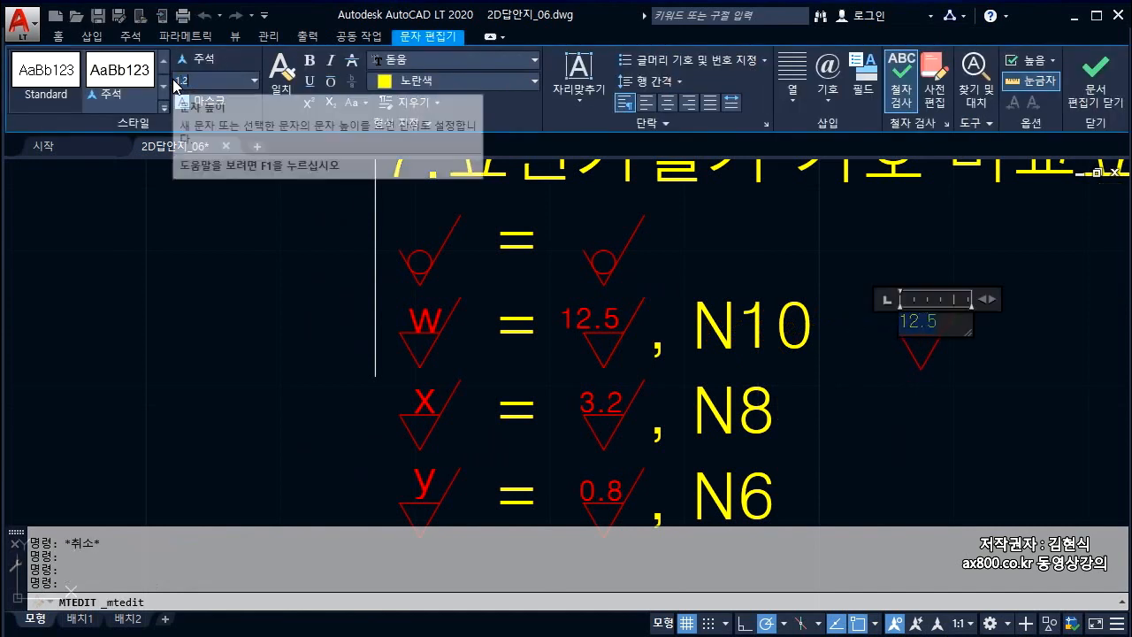
key(Return)
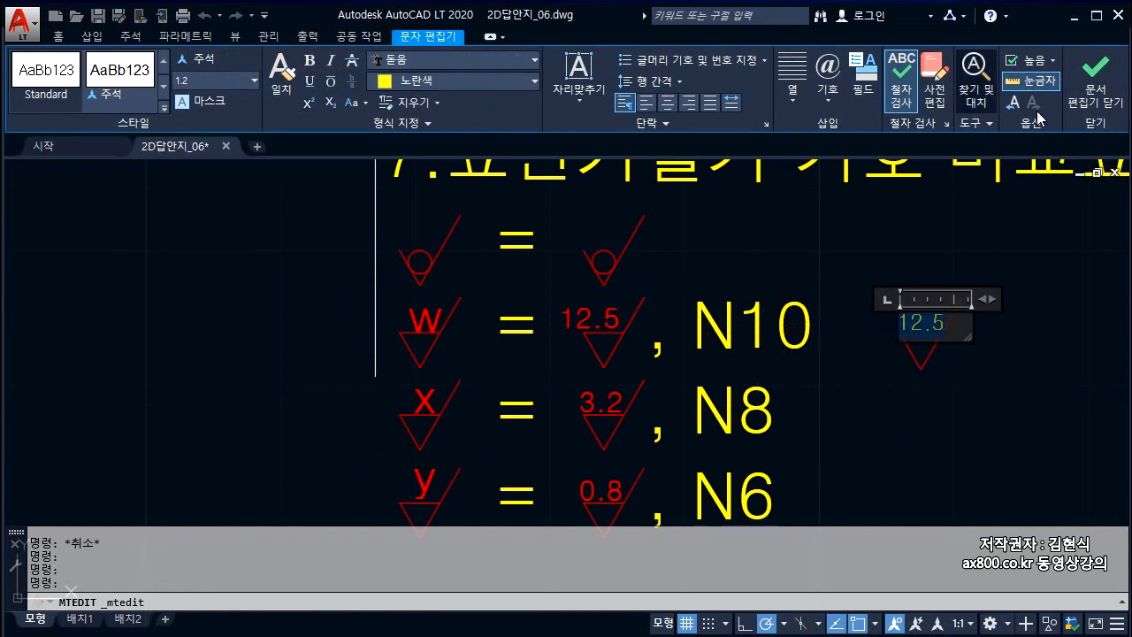
click(1095, 88)
scroll(950, 328, up, 3)
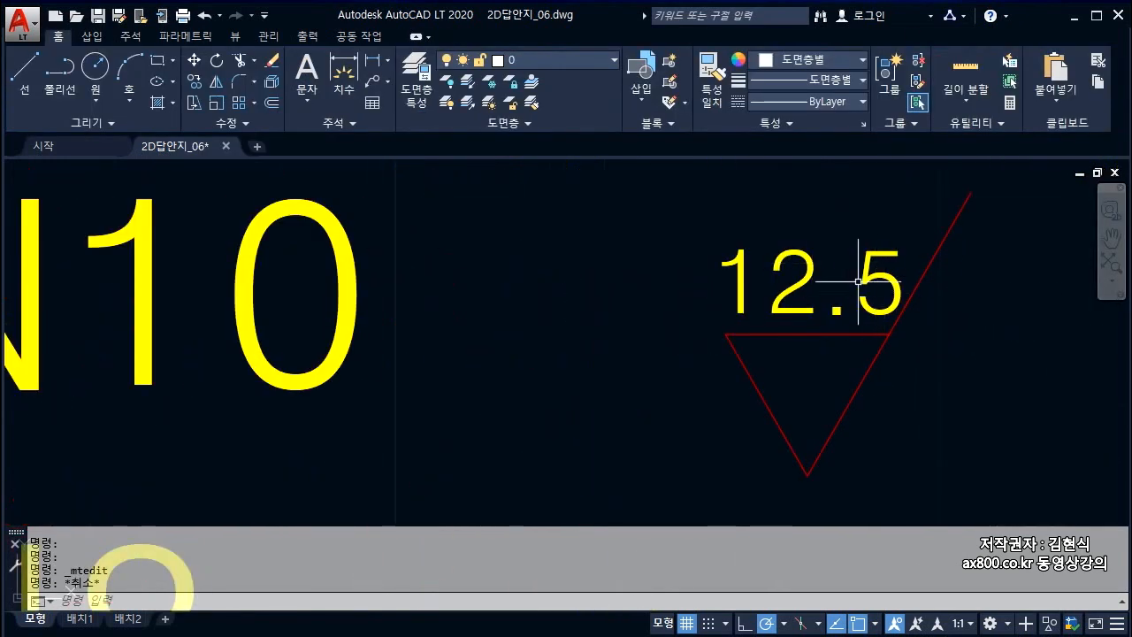
scroll(849, 298, down, 4)
scroll(841, 297, down, 5)
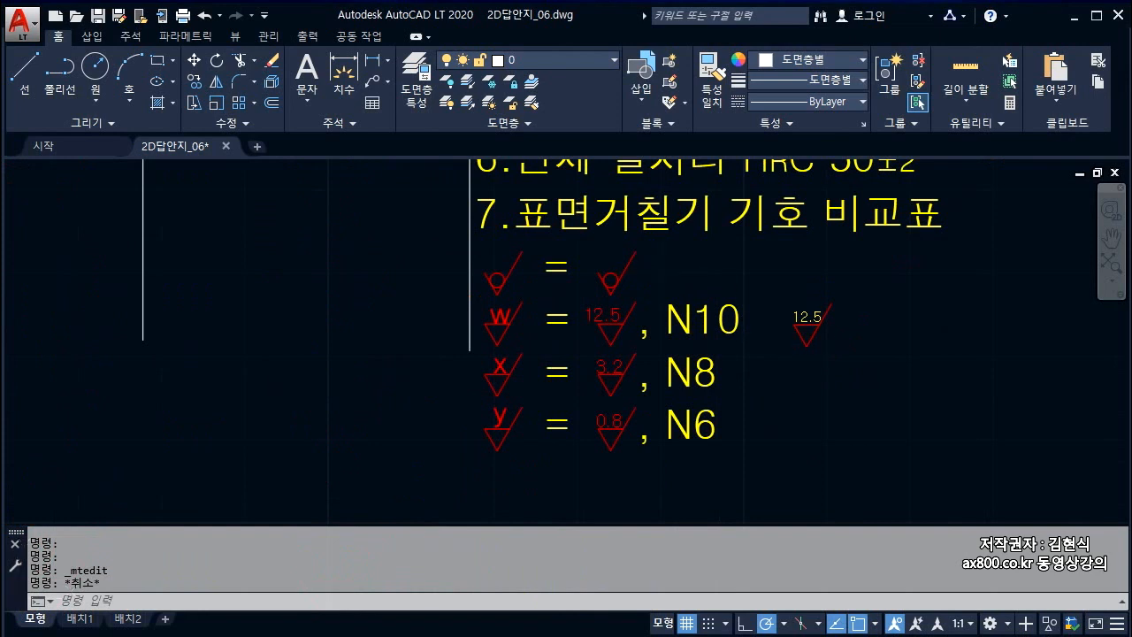
scroll(786, 332, down, 5)
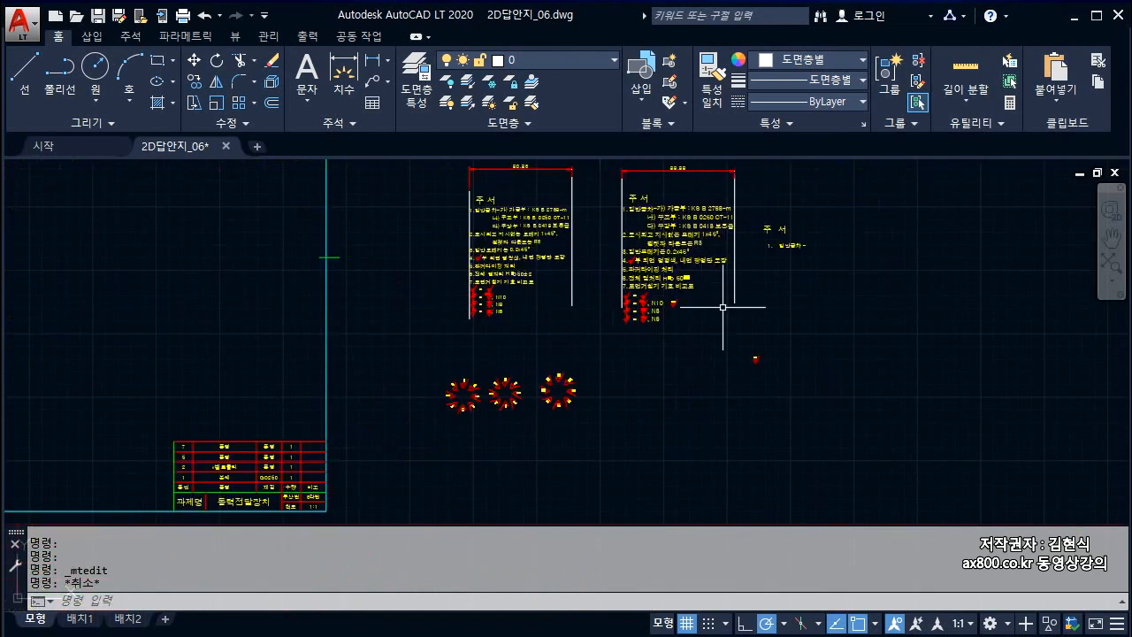
key(Escape)
scroll(723, 303, up, 4)
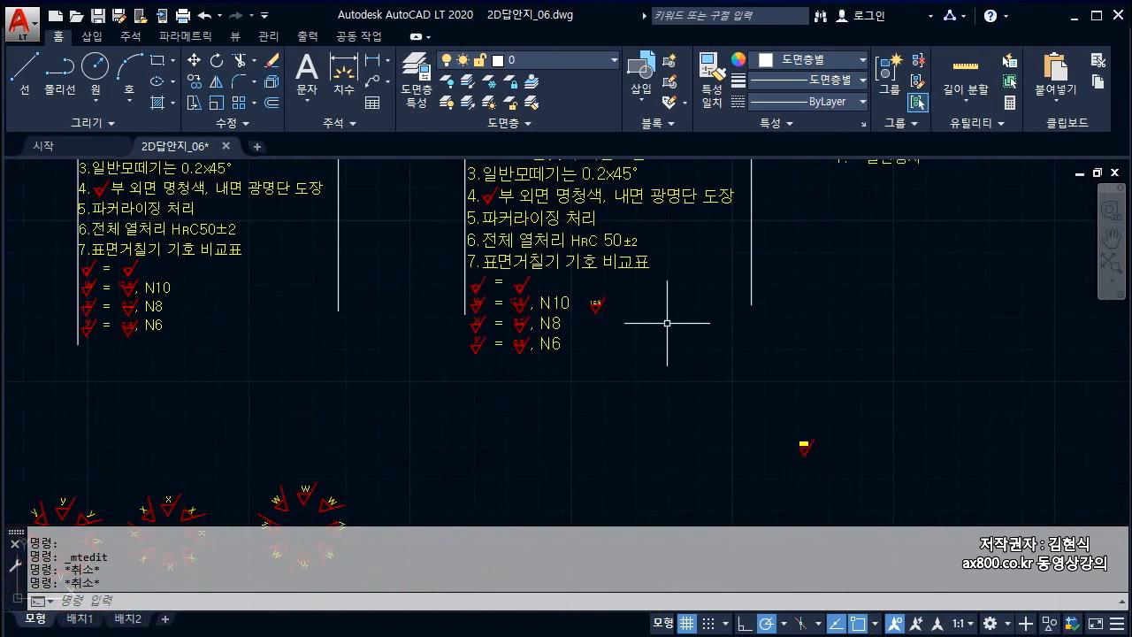
click(596, 306)
click(690, 360)
key(ctrl+c)
key(ctrl+v)
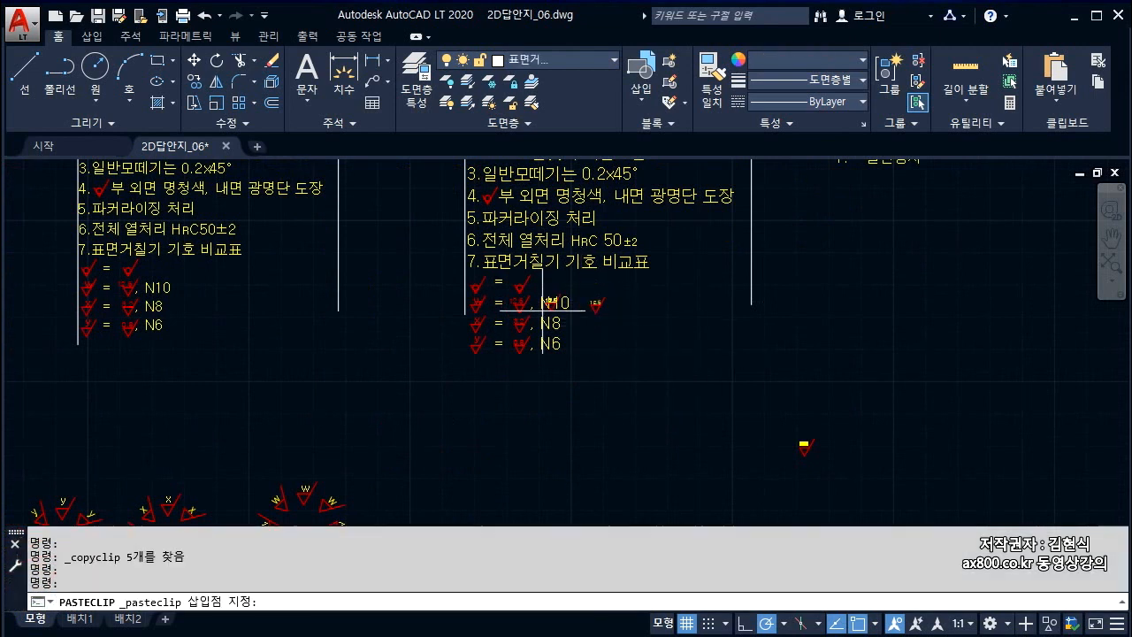
scroll(464, 288, up, 8)
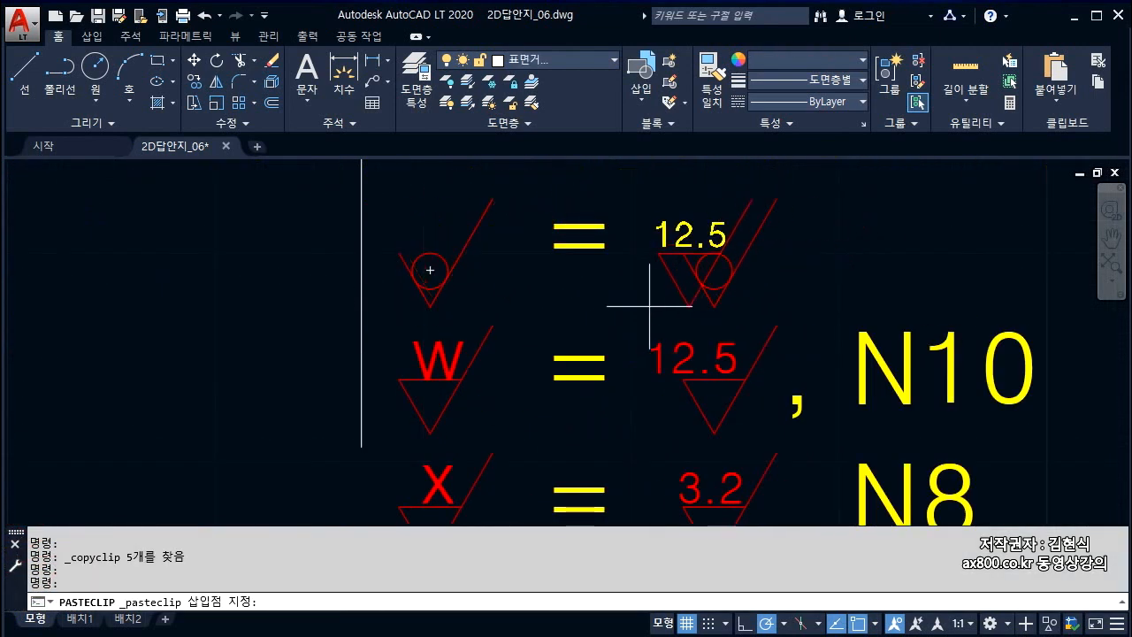
scroll(657, 299, down, 4)
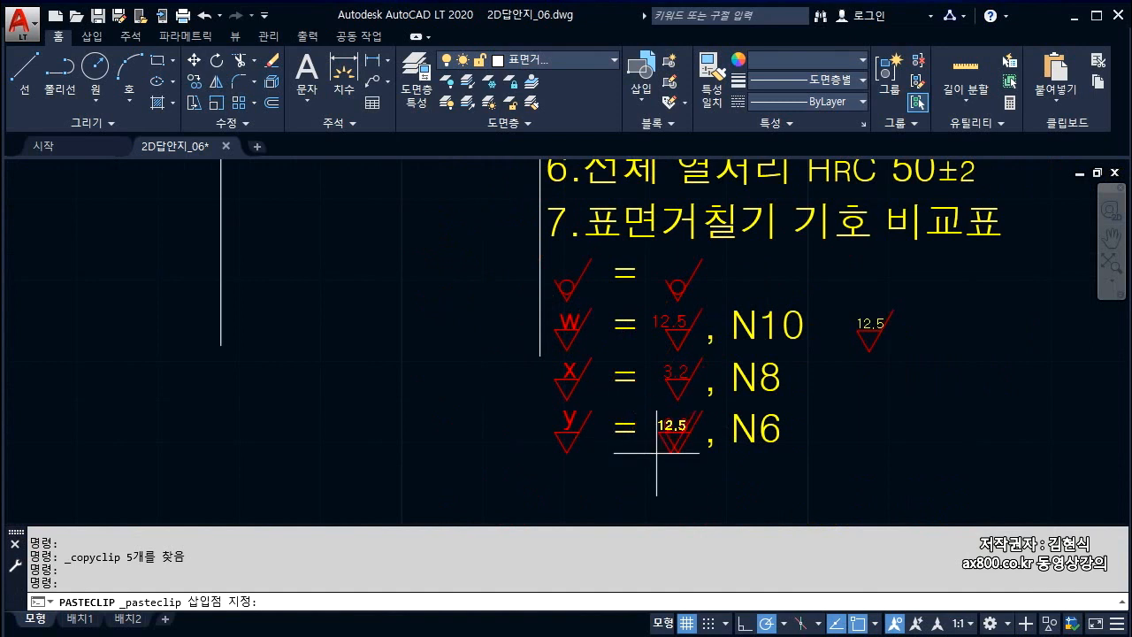
scroll(678, 424, down, 7)
key(Escape)
key(Escape)
key(ctrl+2)
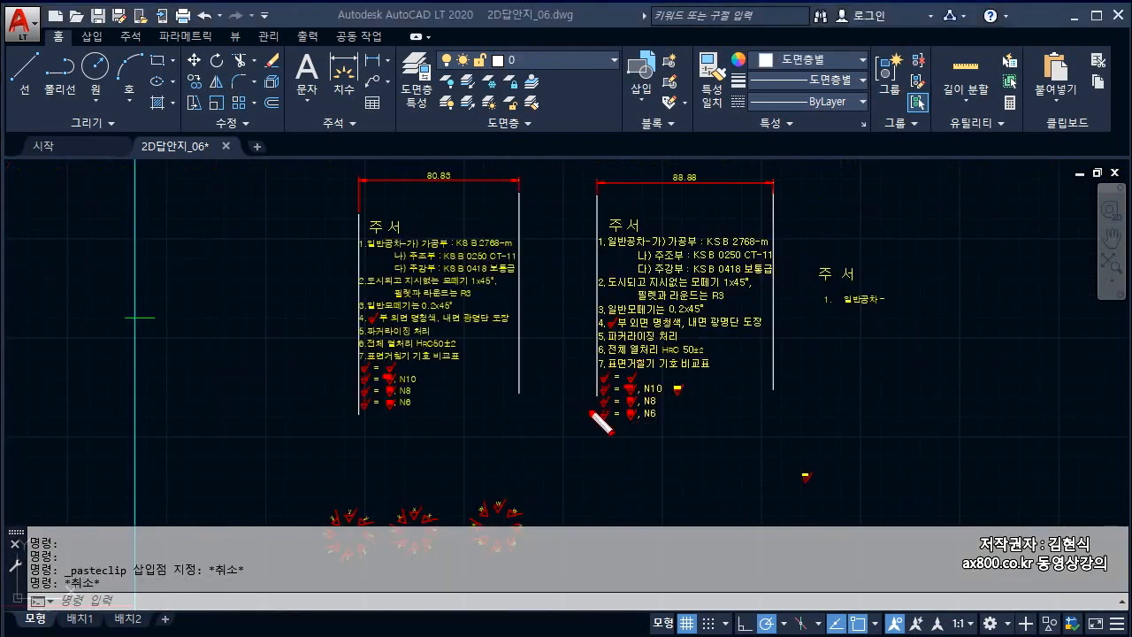
mouse_move(598, 371)
mouse_down()
mouse_move(597, 392)
mouse_move(620, 394)
mouse_move(623, 421)
mouse_move(638, 380)
mouse_move(623, 373)
mouse_up()
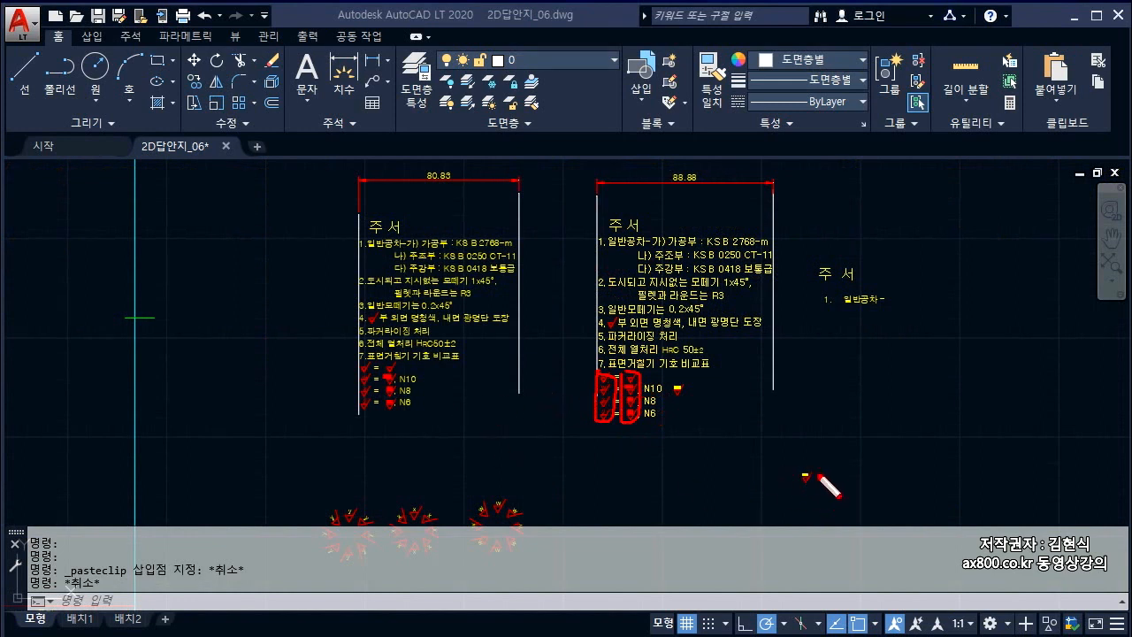
drag(803, 475, 691, 405)
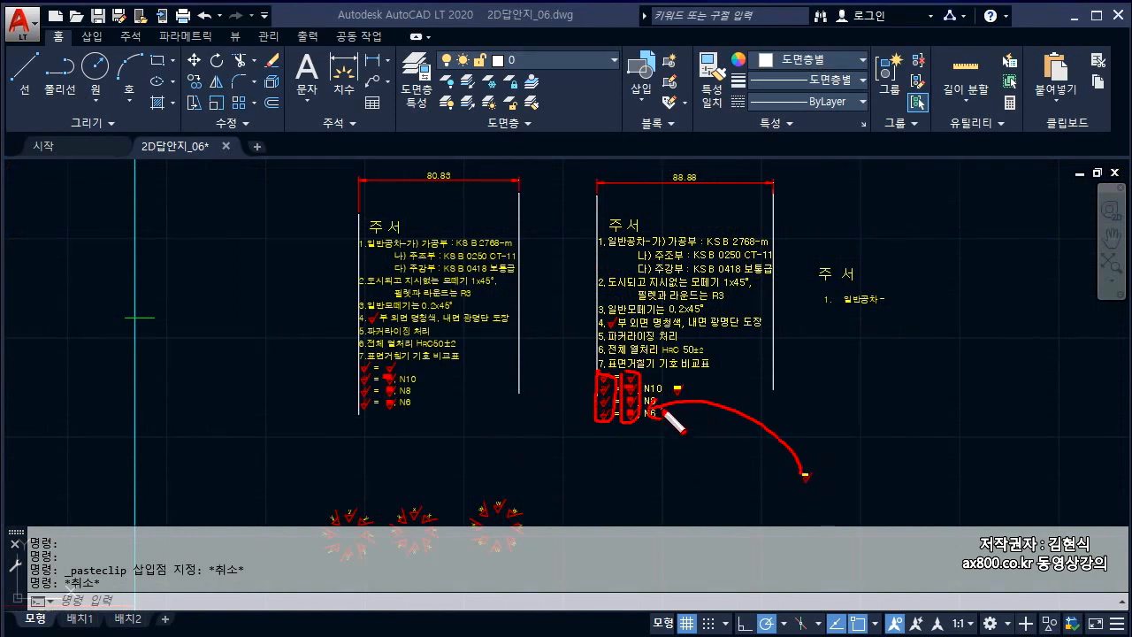
key(Escape)
scroll(532, 470, down, 4)
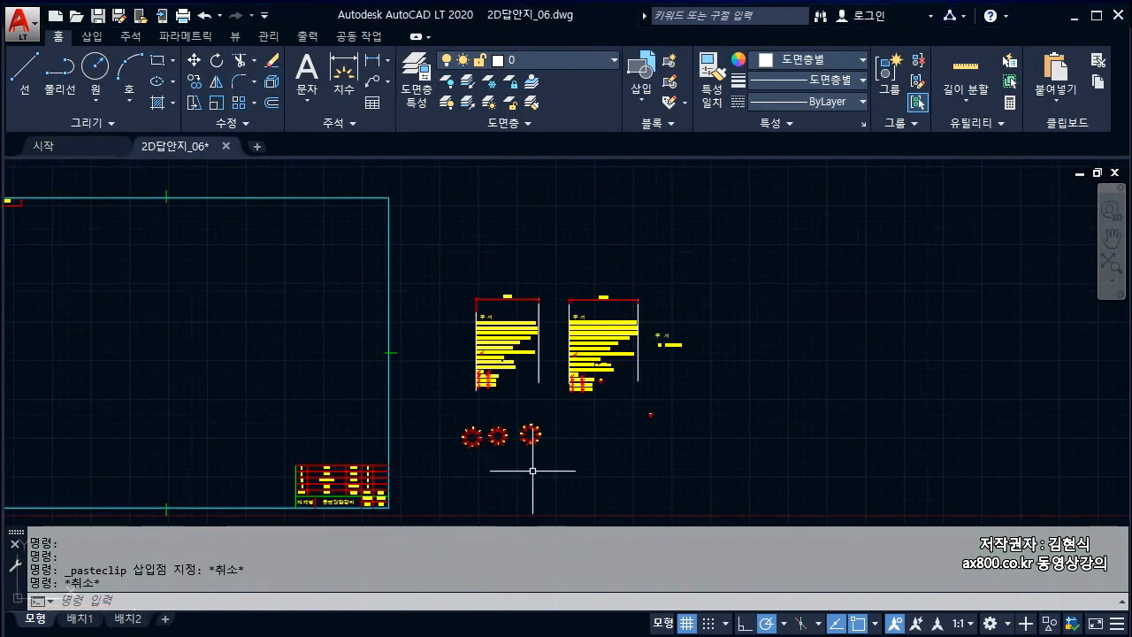
scroll(532, 470, up, 4)
key(ctrl+2)
mouse_move(520, 409)
mouse_down()
mouse_move(522, 345)
mouse_move(498, 382)
mouse_move(535, 421)
mouse_up()
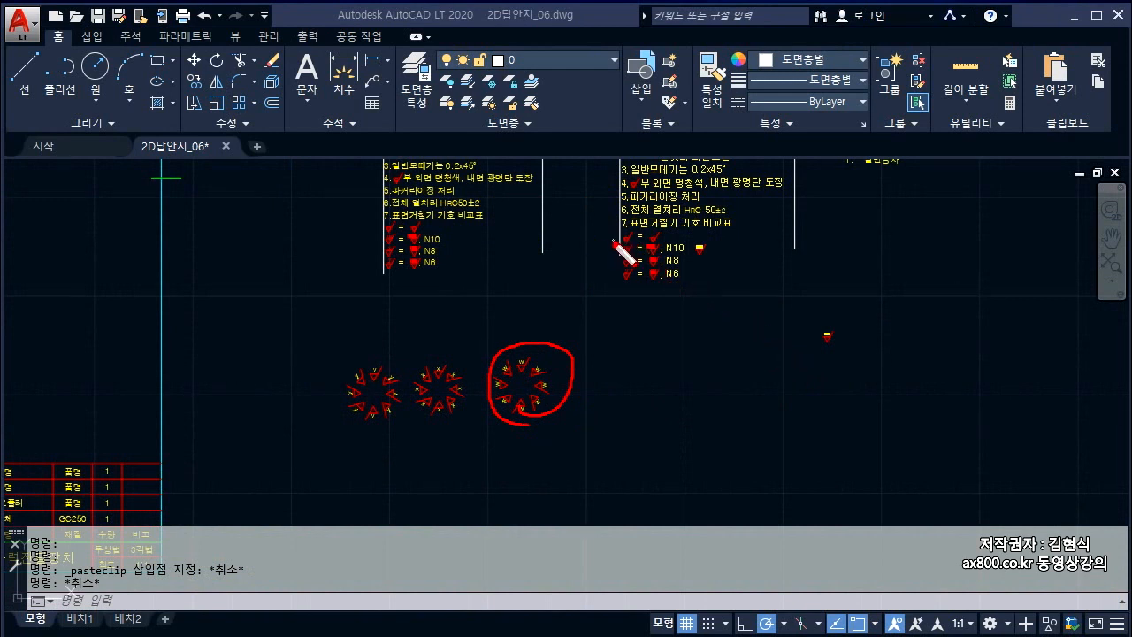
key(Escape)
scroll(701, 345, down, 4)
scroll(664, 261, up, 2)
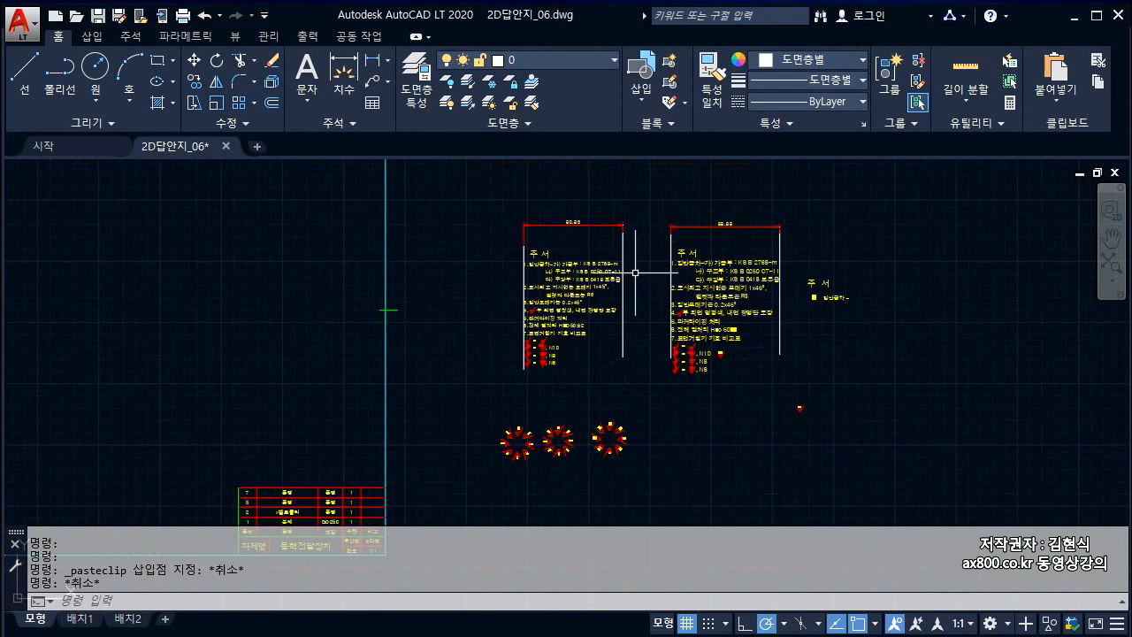
scroll(635, 273, up, 2)
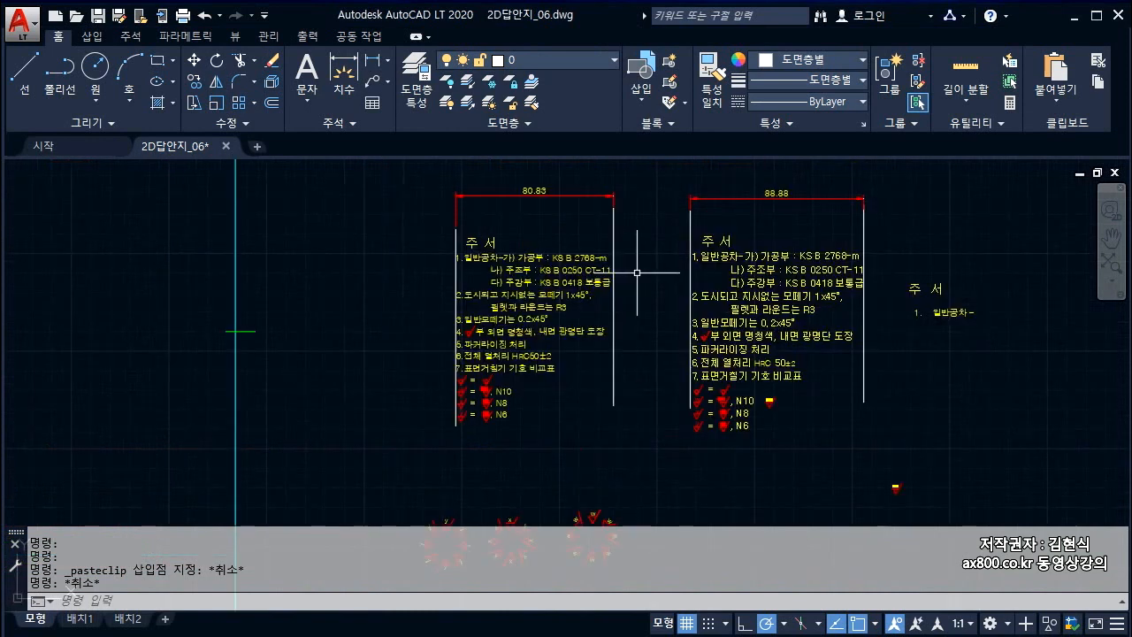
key(ctrl+2)
mouse_move(445, 196)
mouse_down()
mouse_move(624, 294)
mouse_move(480, 430)
mouse_move(437, 263)
mouse_move(444, 201)
mouse_up()
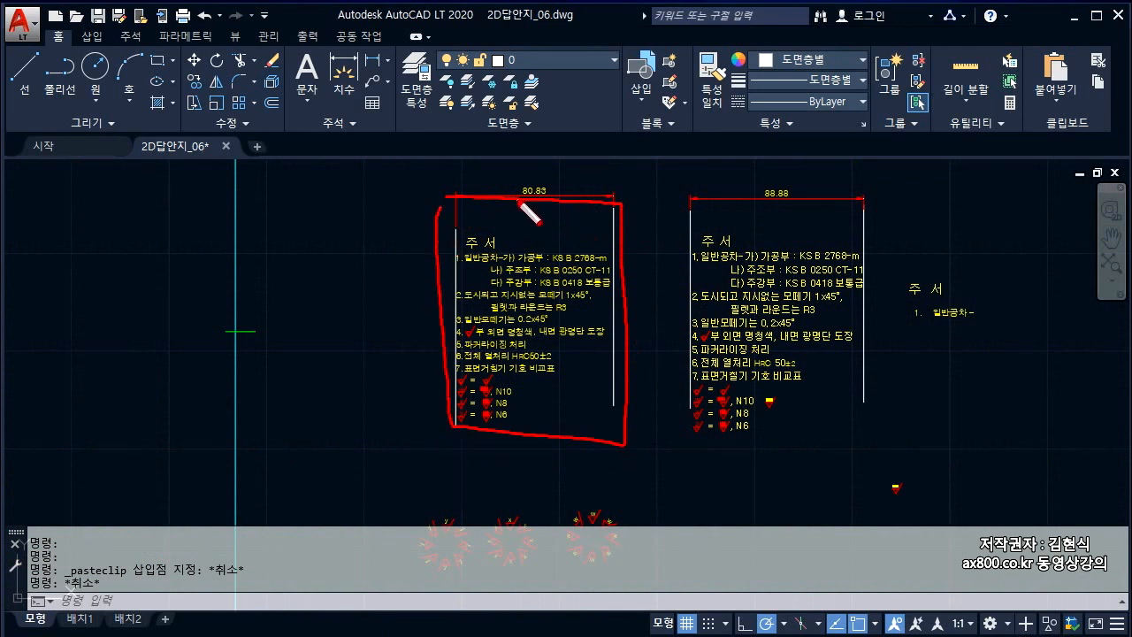
key(Escape)
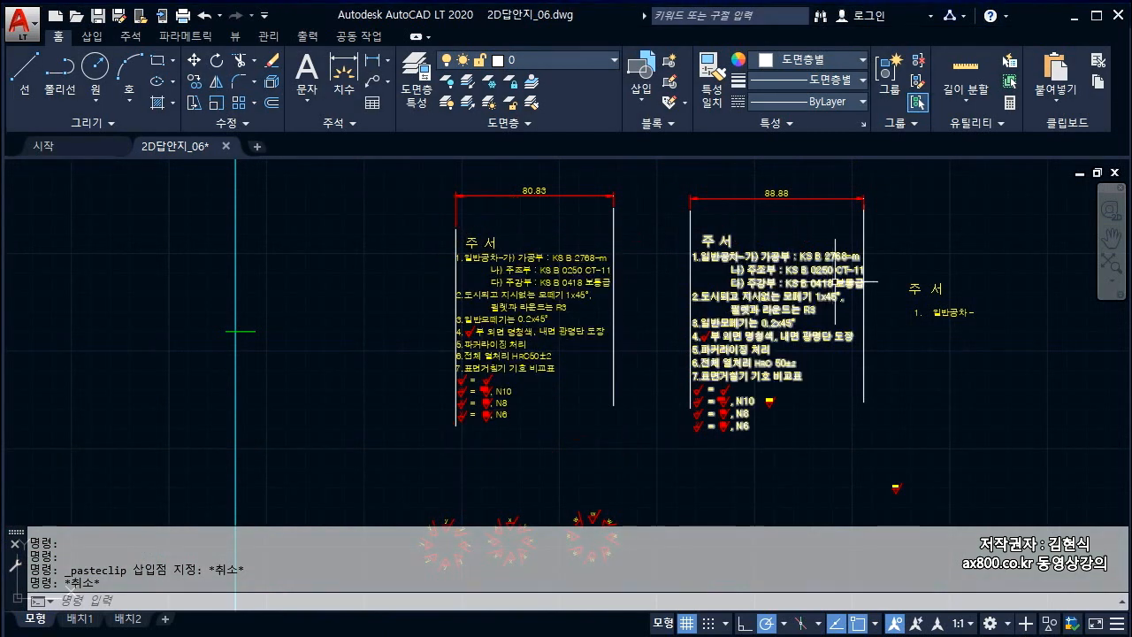
scroll(840, 283, down, 4)
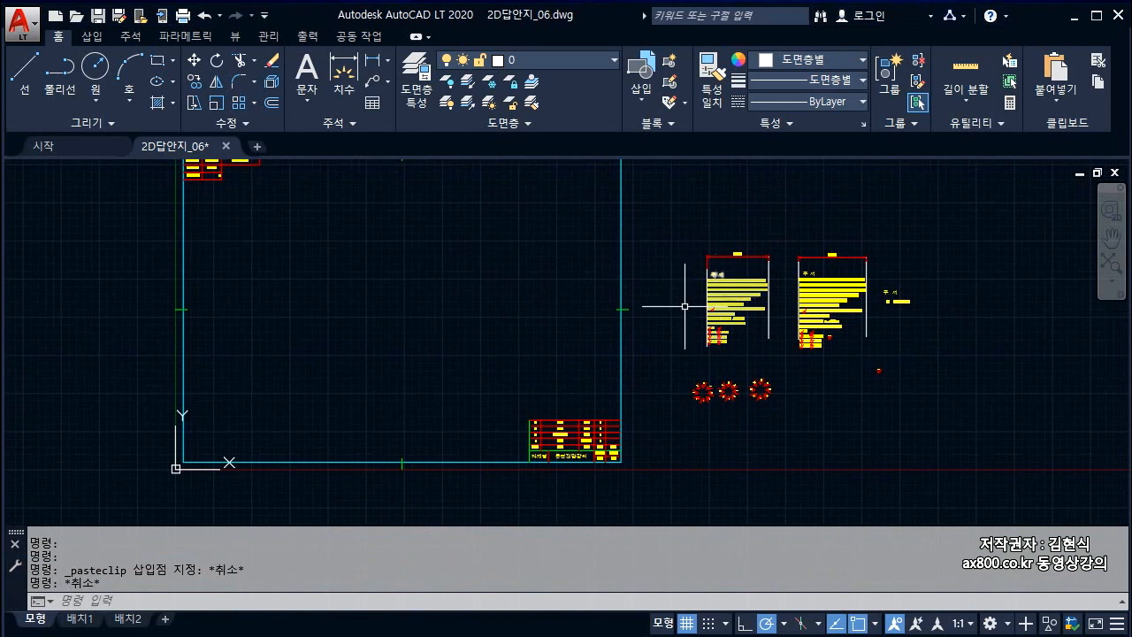
key(ctrl+2)
mouse_move(298, 412)
mouse_down()
mouse_move(372, 422)
mouse_move(579, 203)
mouse_move(239, 207)
mouse_move(327, 421)
mouse_up()
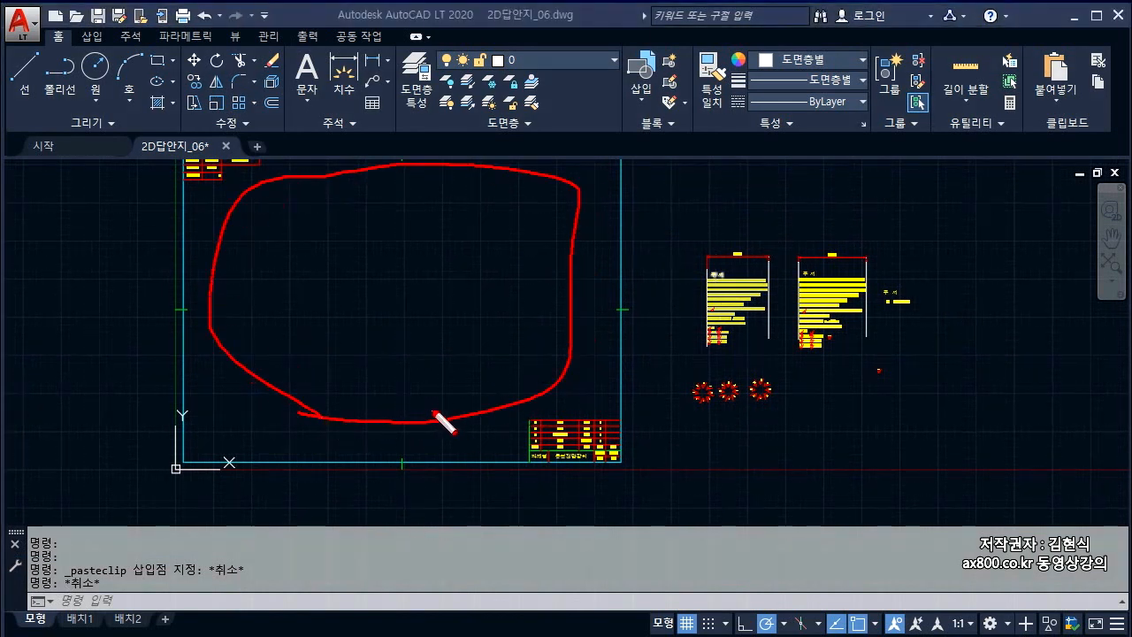
drag(206, 324, 544, 359)
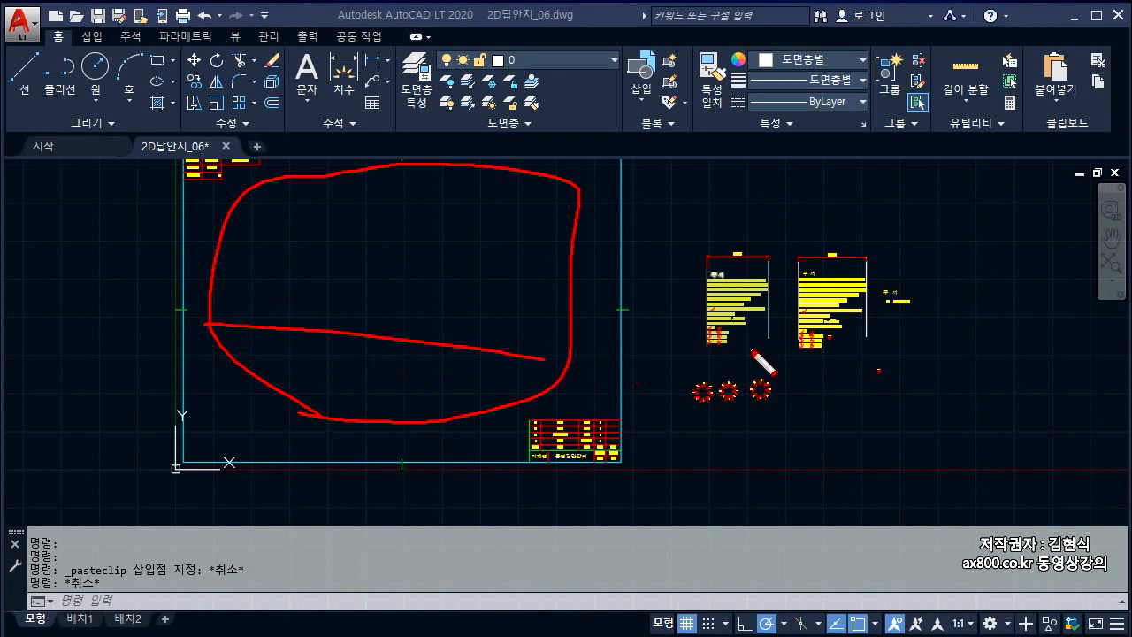
key(Escape)
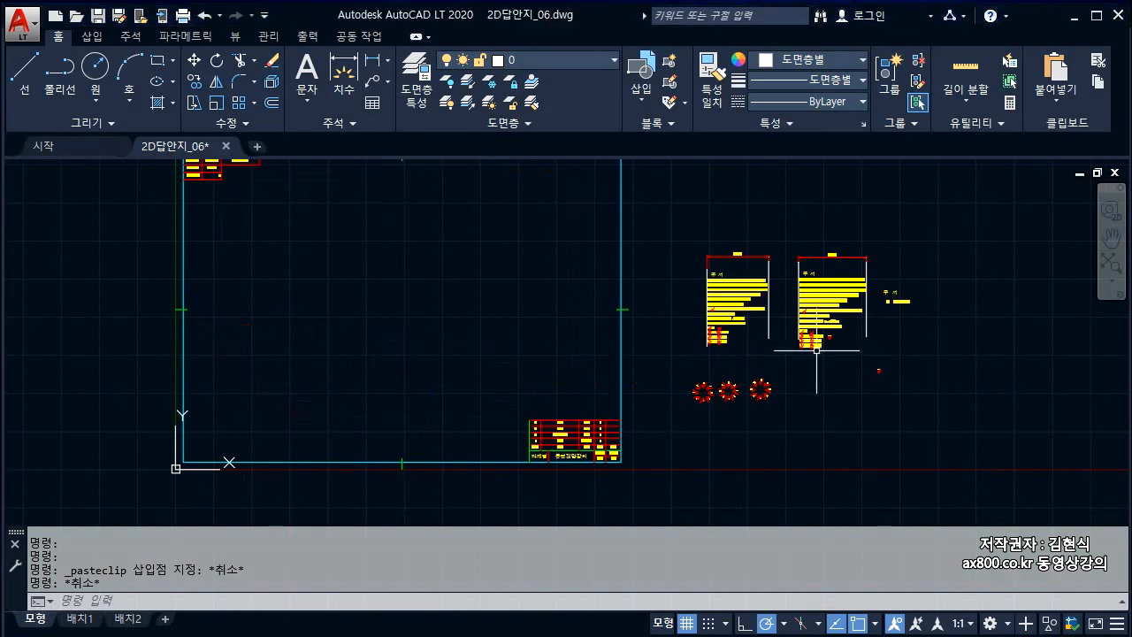
scroll(844, 310, up, 4)
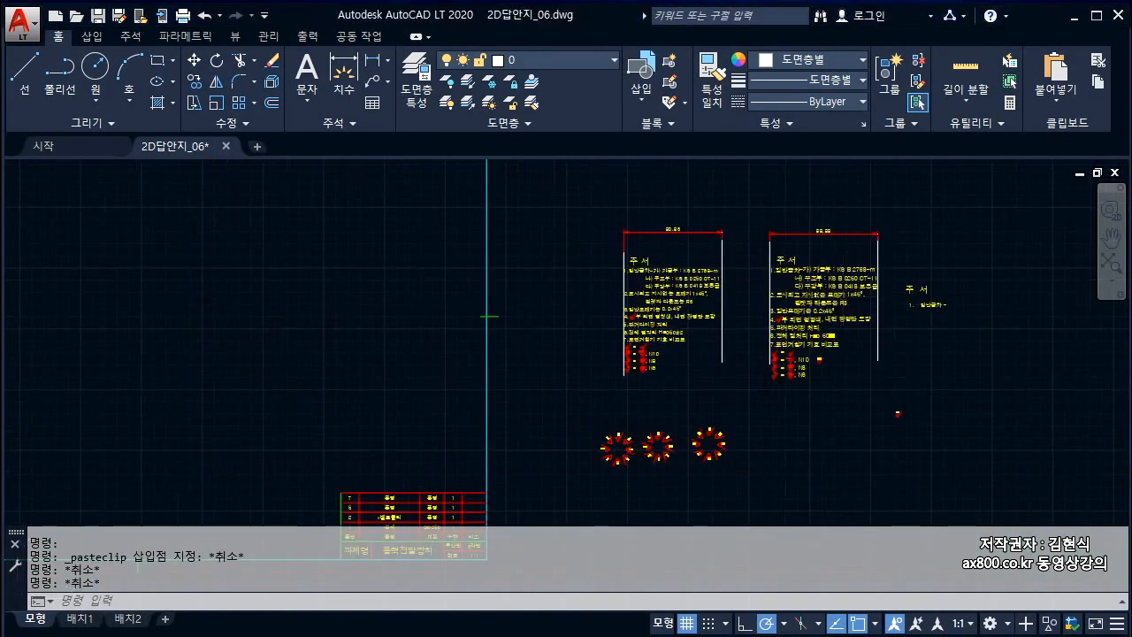
key(ctrl+2)
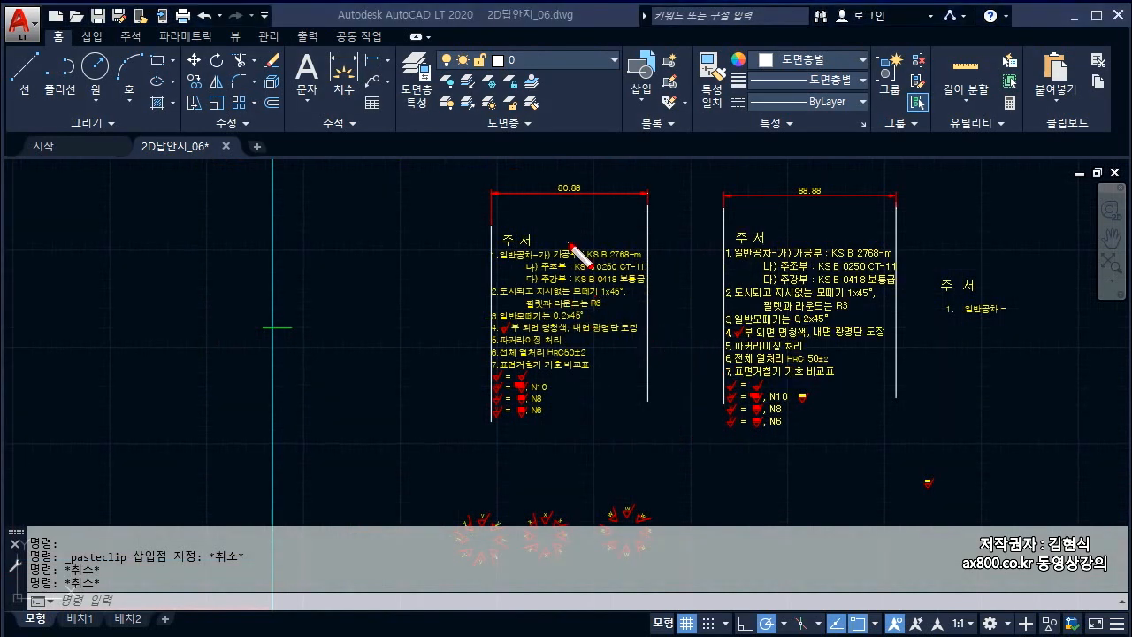
drag(812, 181, 809, 202)
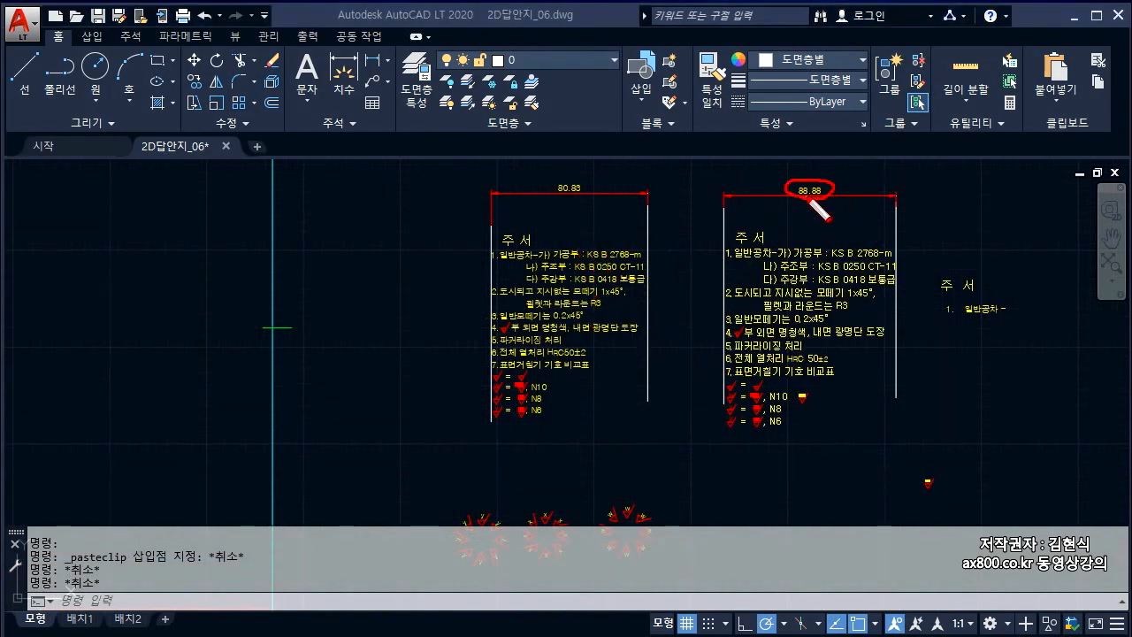
drag(568, 183, 566, 202)
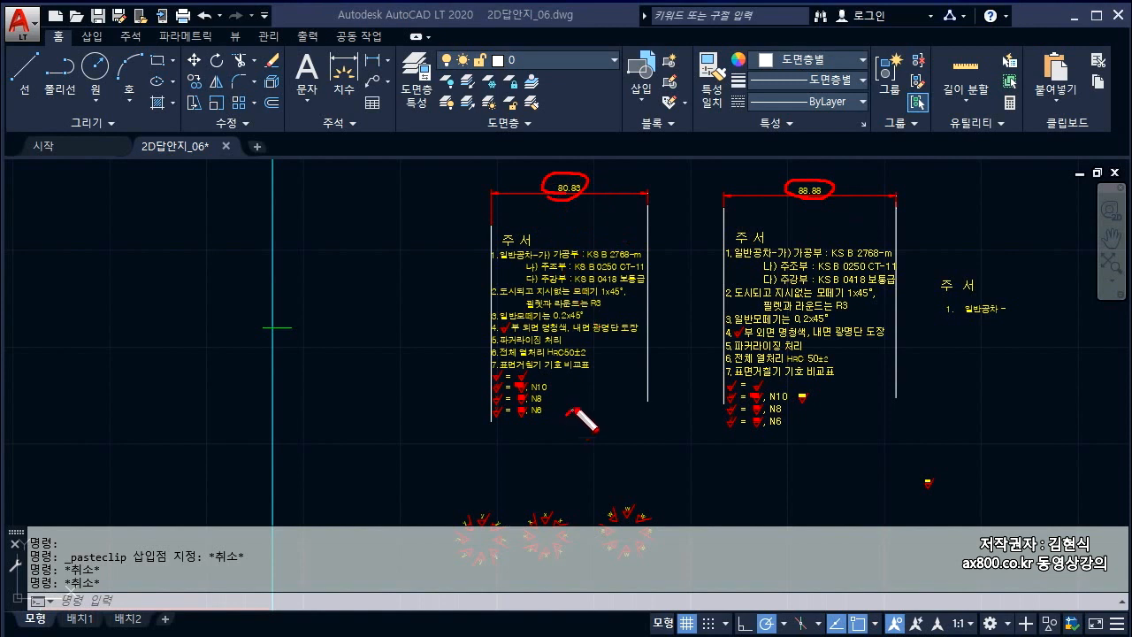
drag(568, 419, 607, 424)
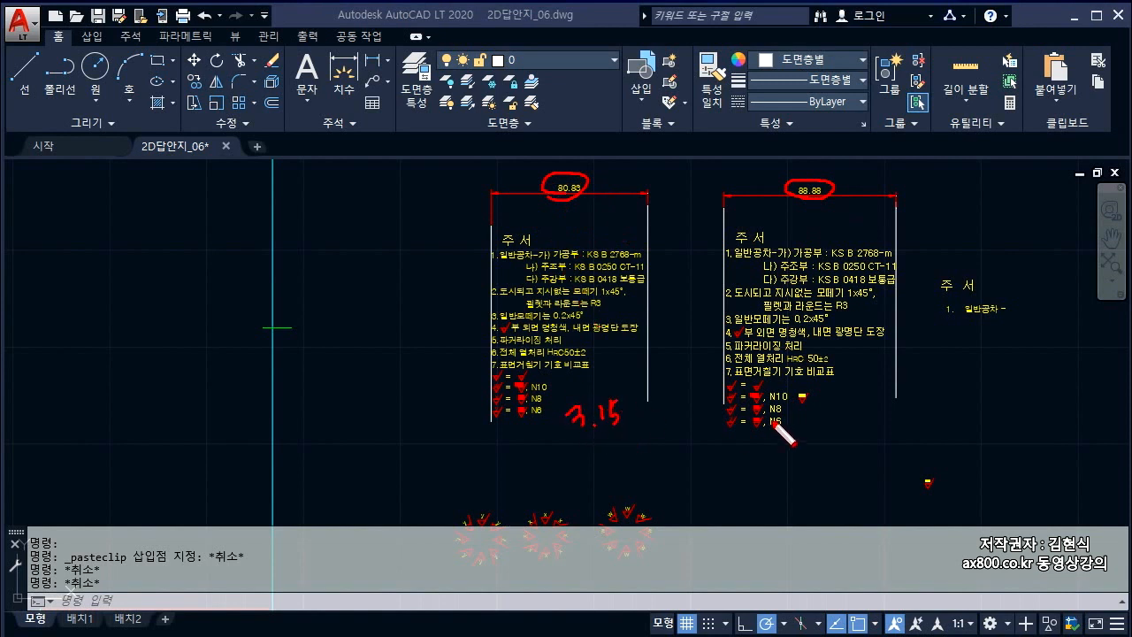
click(833, 416)
drag(845, 404, 847, 415)
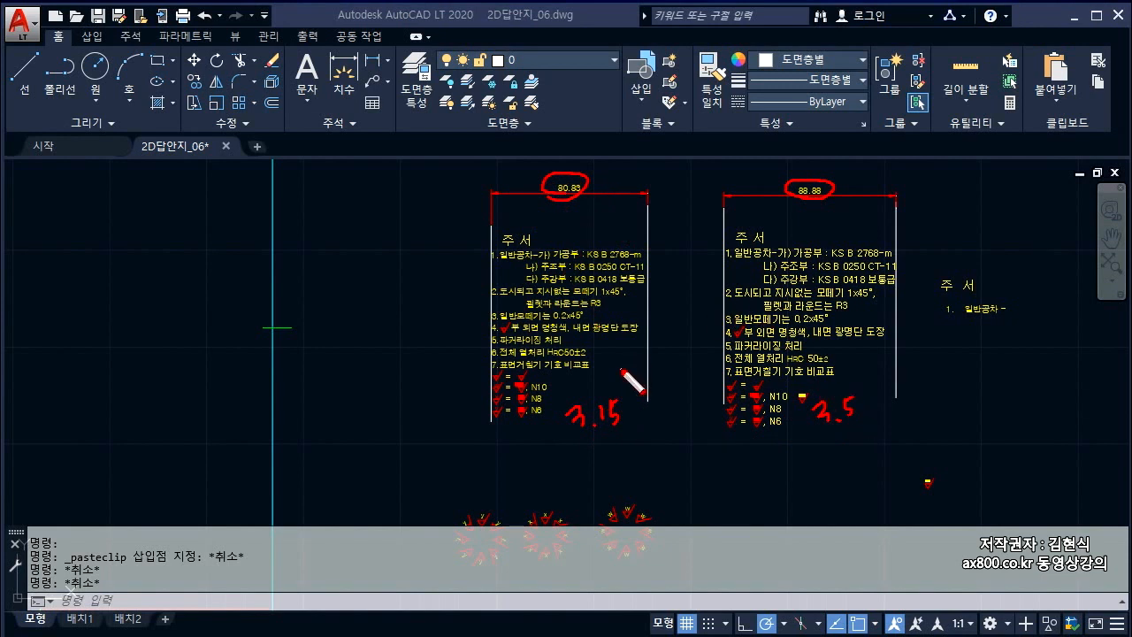
mouse_move(573, 431)
mouse_down()
mouse_move(632, 427)
mouse_move(588, 398)
mouse_move(559, 417)
mouse_move(571, 432)
mouse_up()
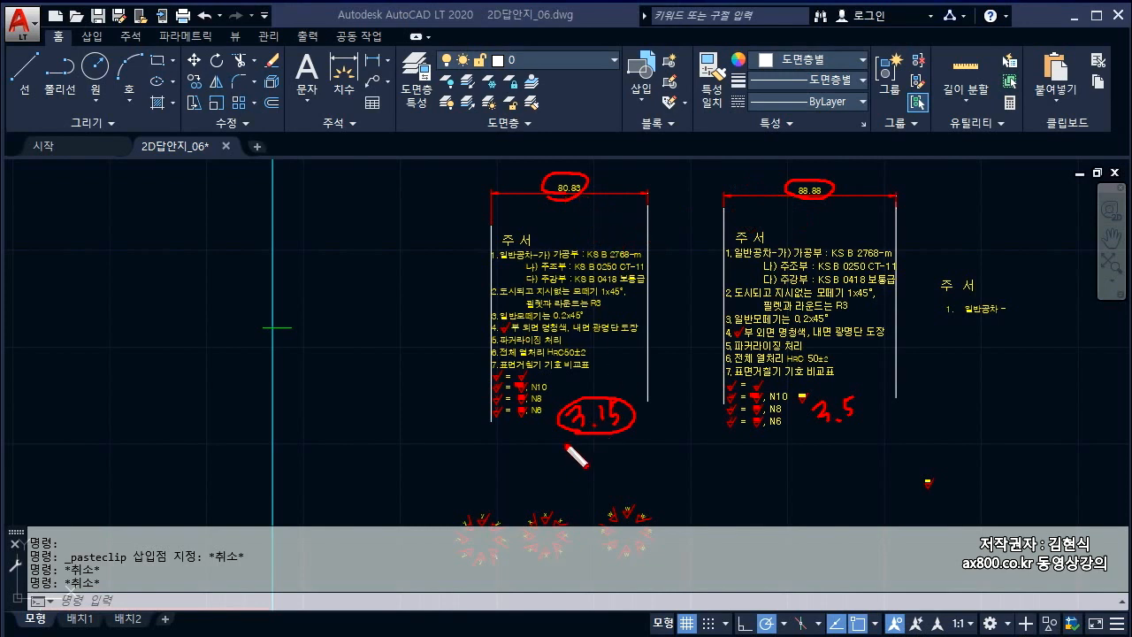
mouse_move(584, 430)
mouse_down()
mouse_move(704, 468)
mouse_move(847, 432)
mouse_up()
key(Escape)
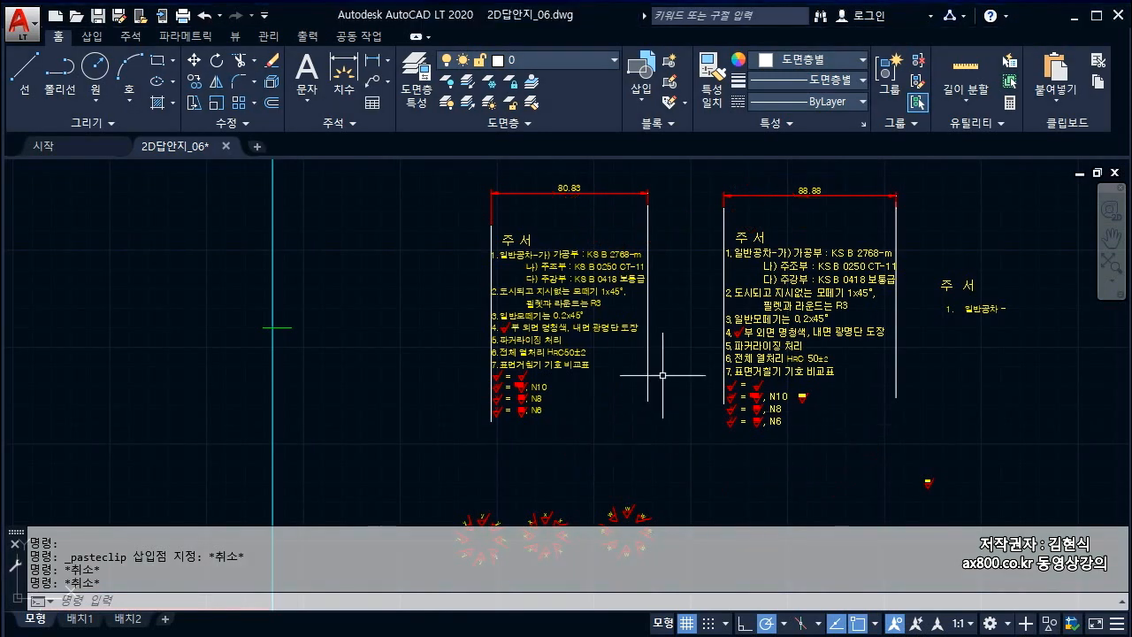
Copy the narrower 주서 notes block with its roughness comparison table and paste it inside the drawing frame, just above the parts list
scroll(712, 322, down, 2)
key(Escape)
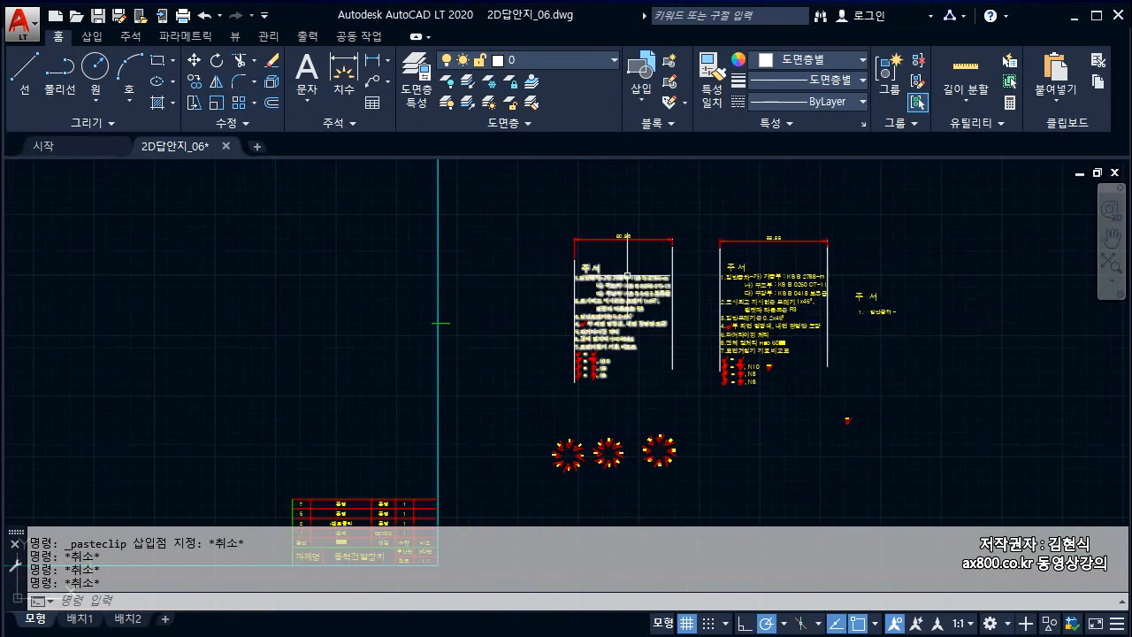
click(578, 256)
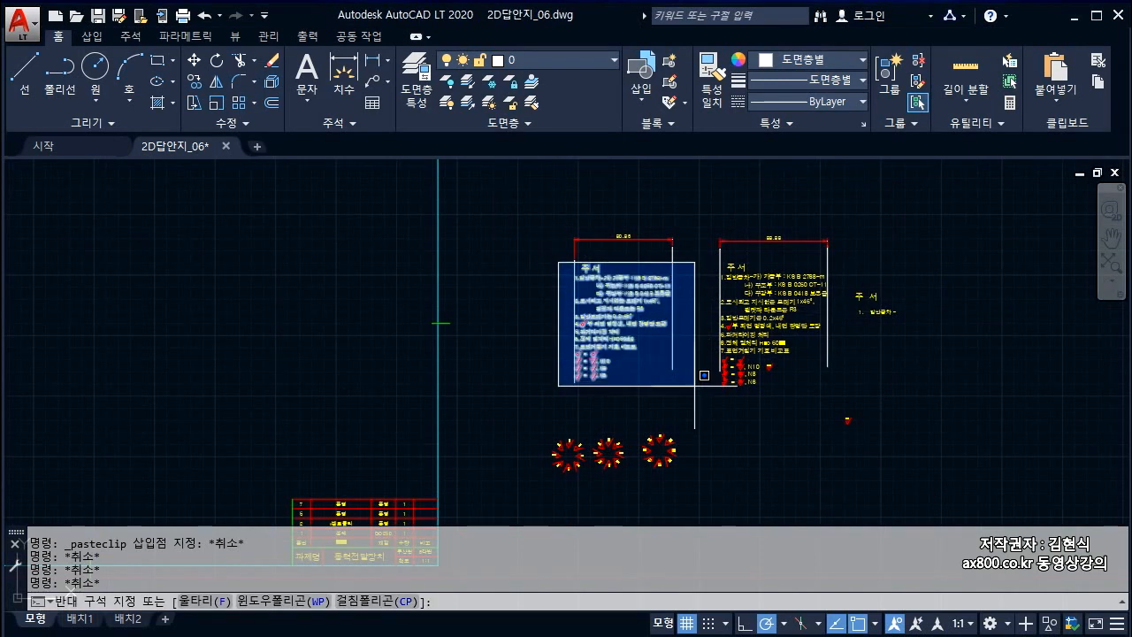
click(694, 394)
key(ctrl+c)
scroll(729, 391, down, 1)
scroll(729, 390, down, 1)
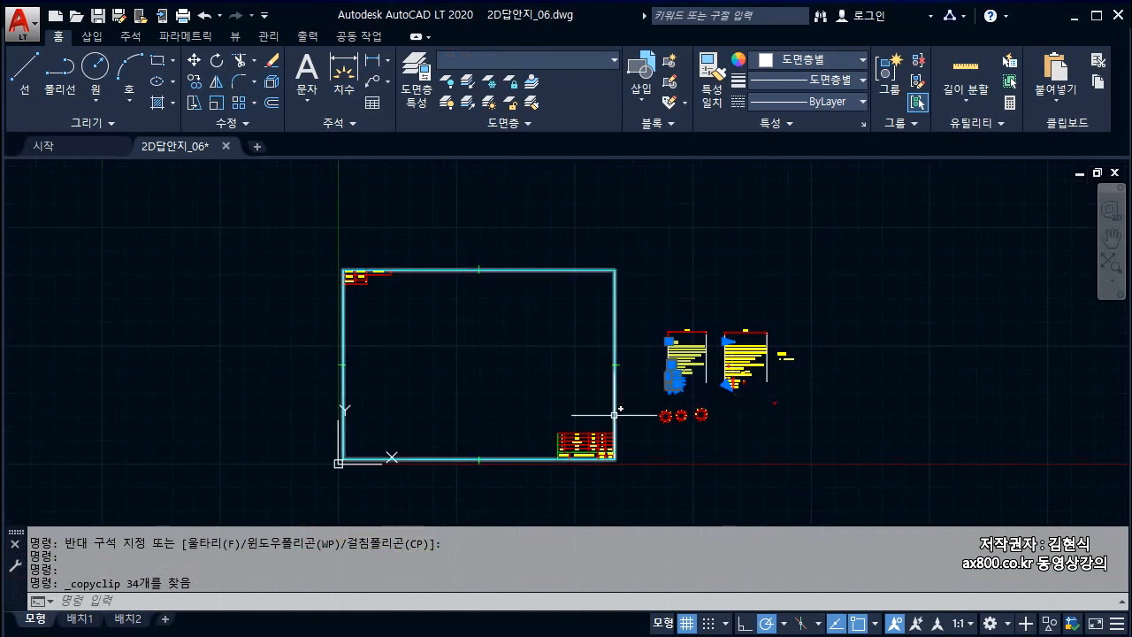
key(ctrl+v)
scroll(543, 404, up, 2)
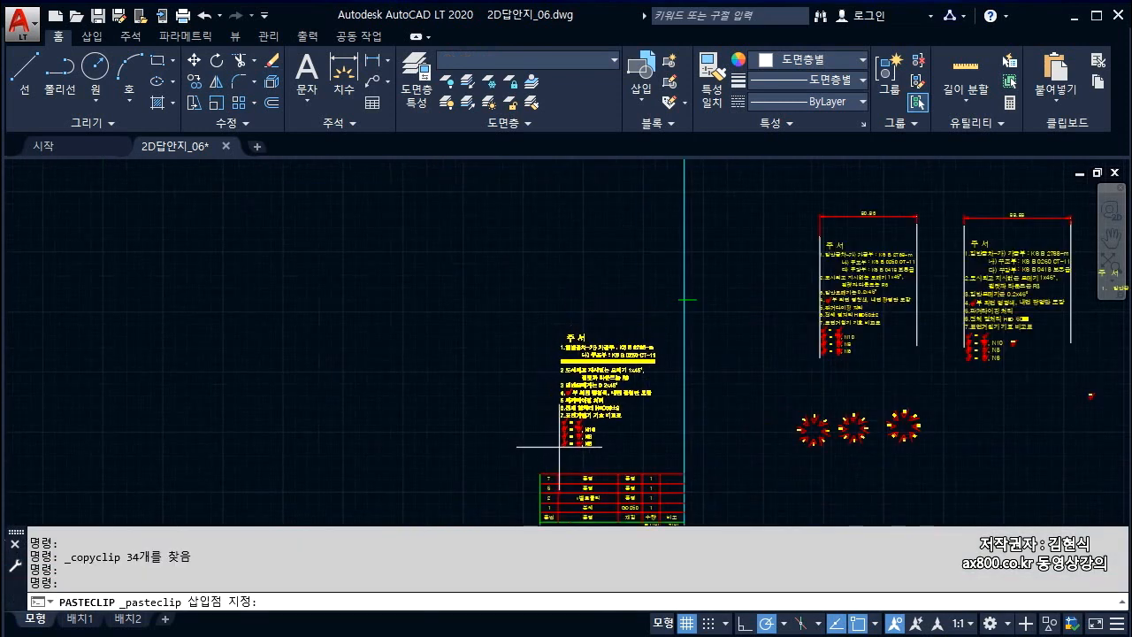
key(Escape)
scroll(686, 339, down, 1)
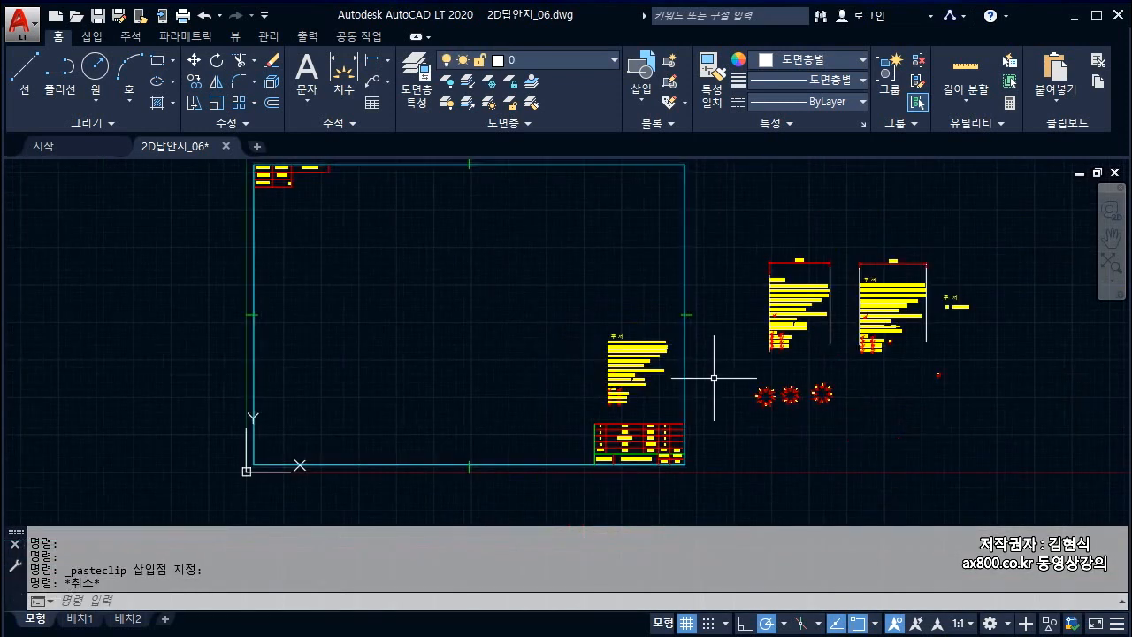